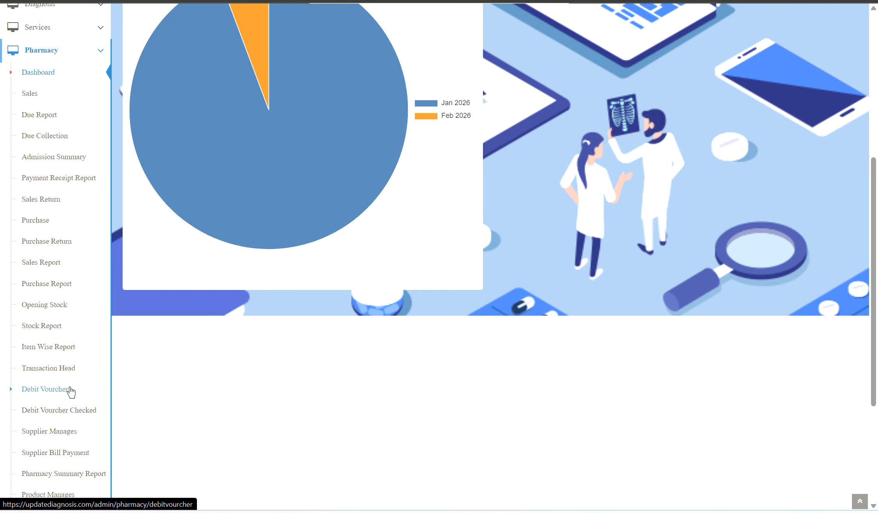
- Open a new pharmacy debit voucher form and look over its transaction head choices and voucher fields
click(70, 392)
click(181, 46)
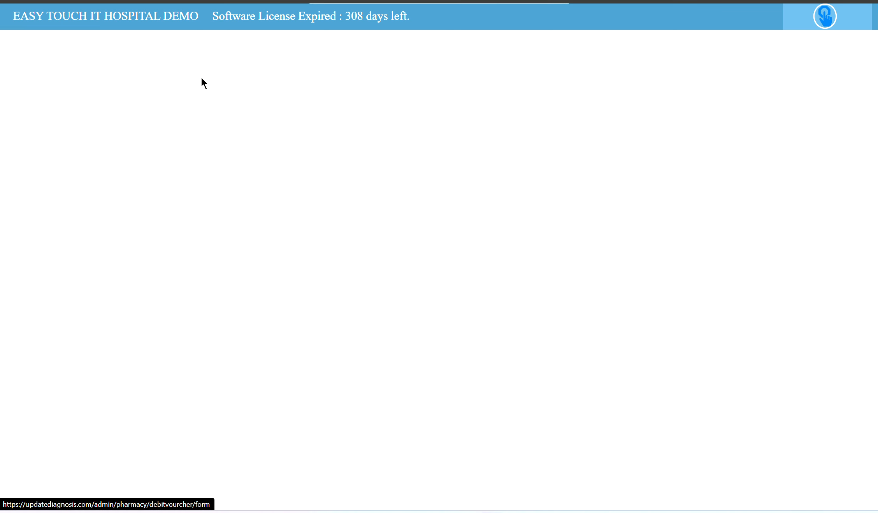
click(301, 83)
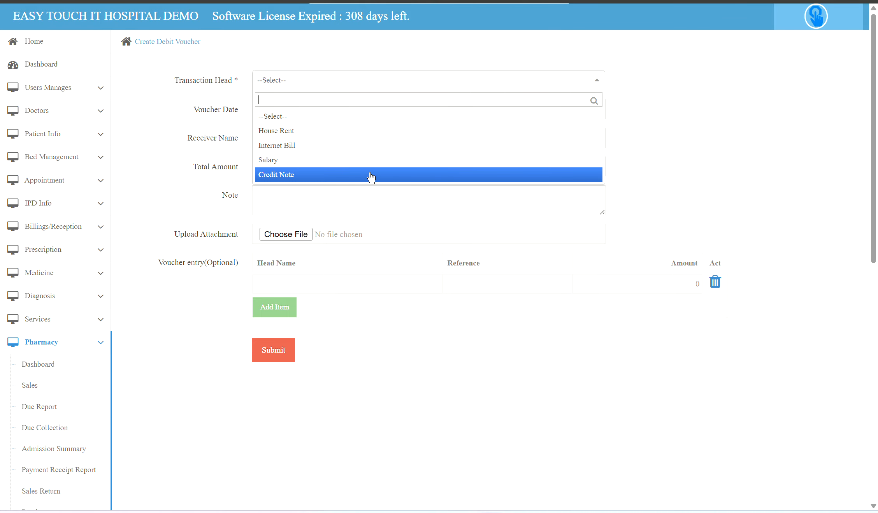
scroll(256, 332, down, 6)
scroll(258, 334, up, 4)
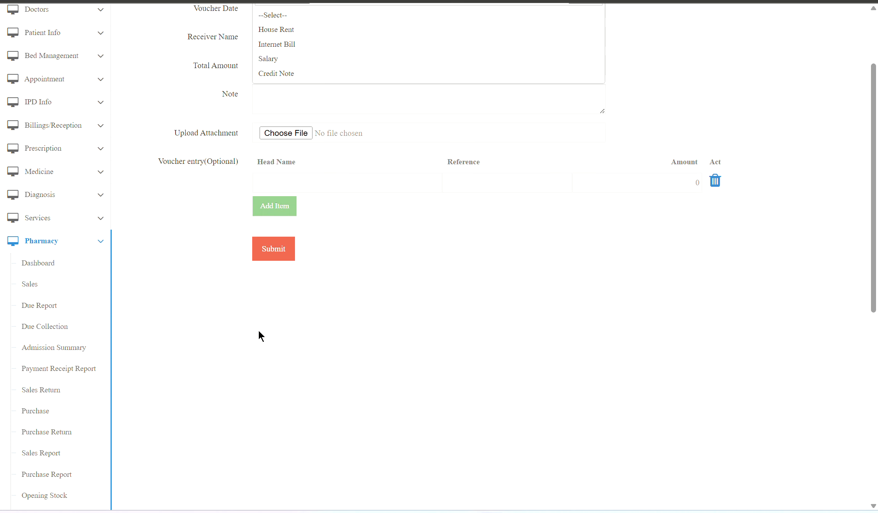
scroll(258, 332, down, 2)
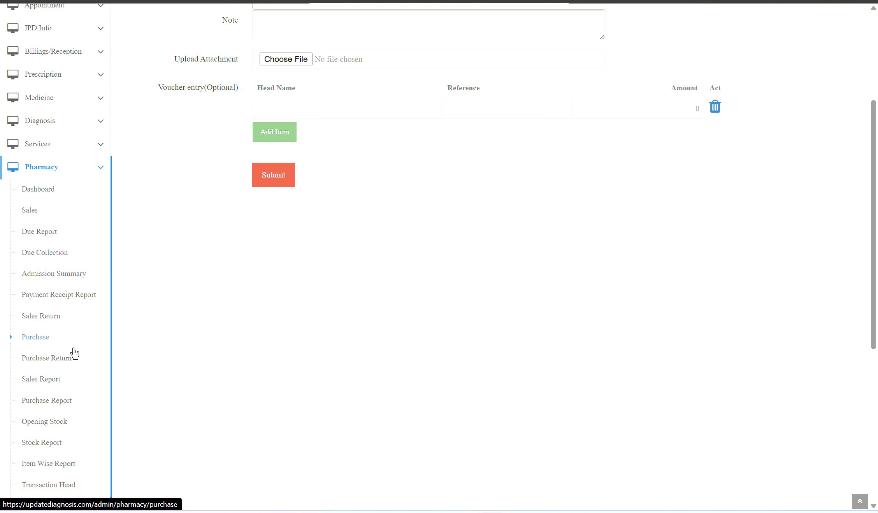
scroll(327, 162, up, 4)
scroll(163, 316, down, 2)
scroll(175, 319, down, 7)
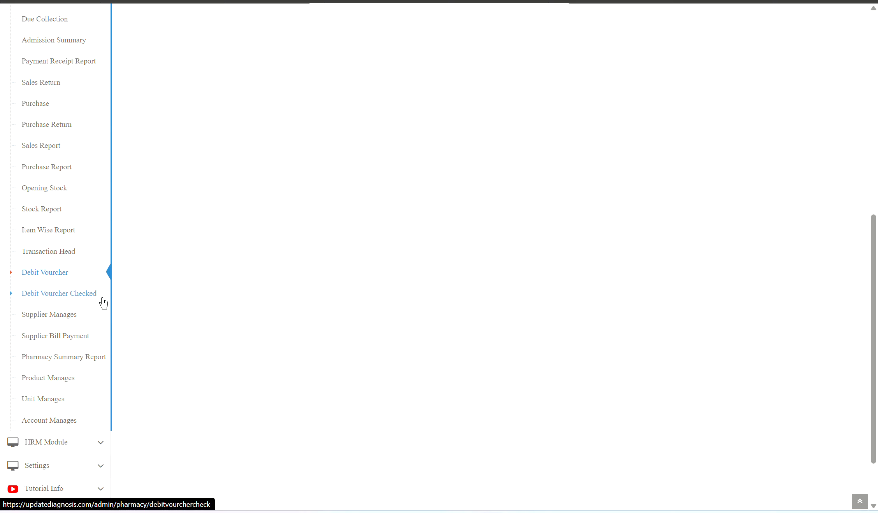
- Open the pharmacy supplier list, check the balance of supplier ACME and open its statement
click(102, 314)
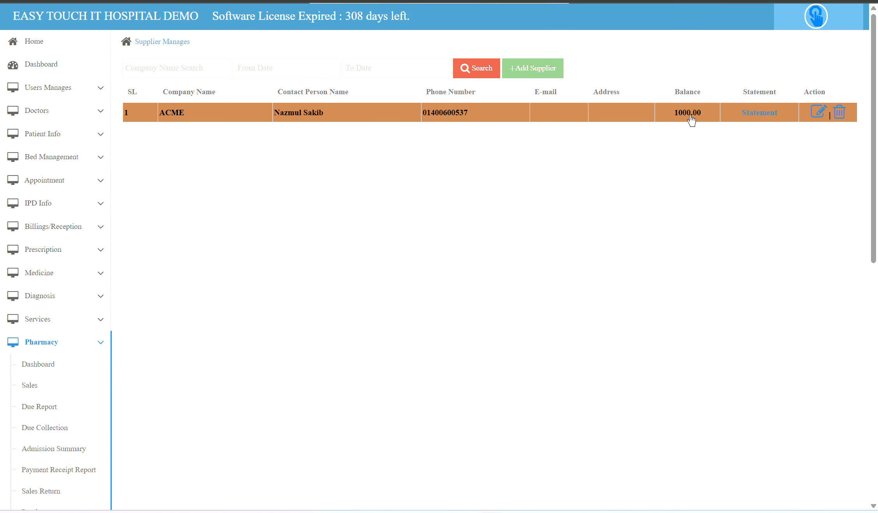
drag(712, 121, 673, 126)
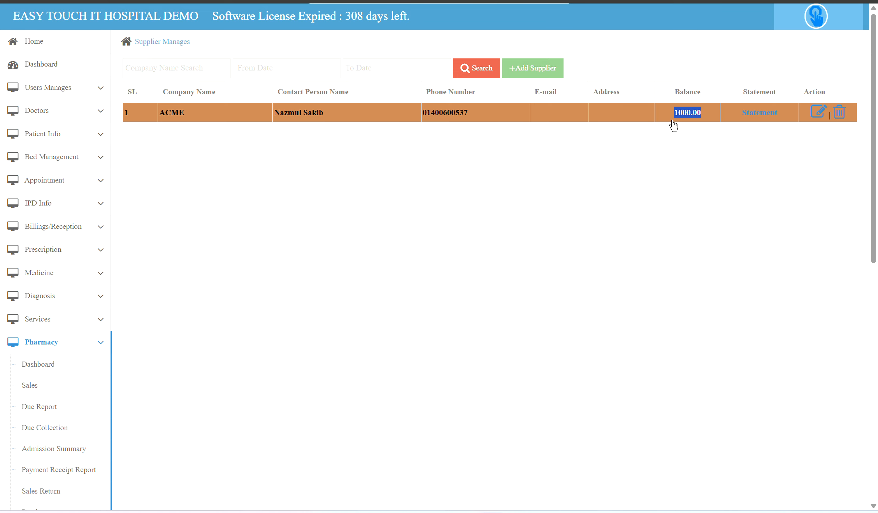
click(774, 113)
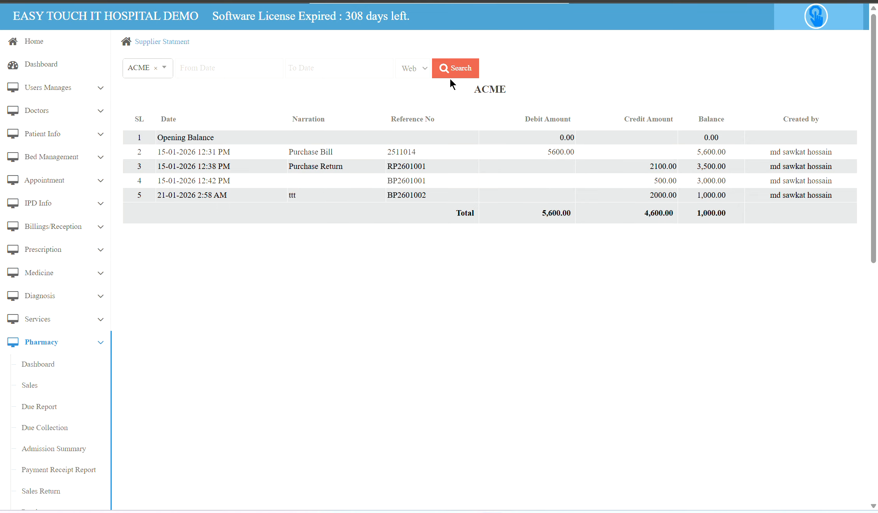
- Generate the ACME supplier statement in PDF format and close the PDF after viewing it
click(421, 72)
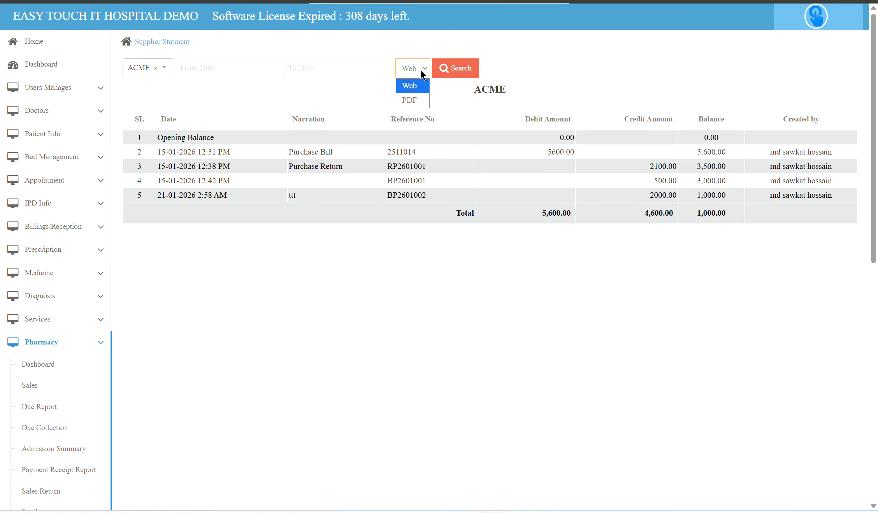
click(411, 101)
click(456, 69)
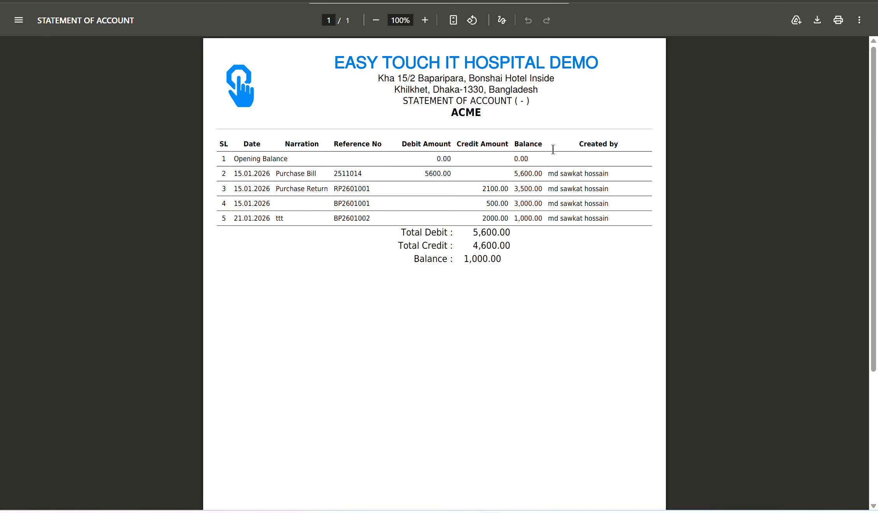
key(ctrl+w)
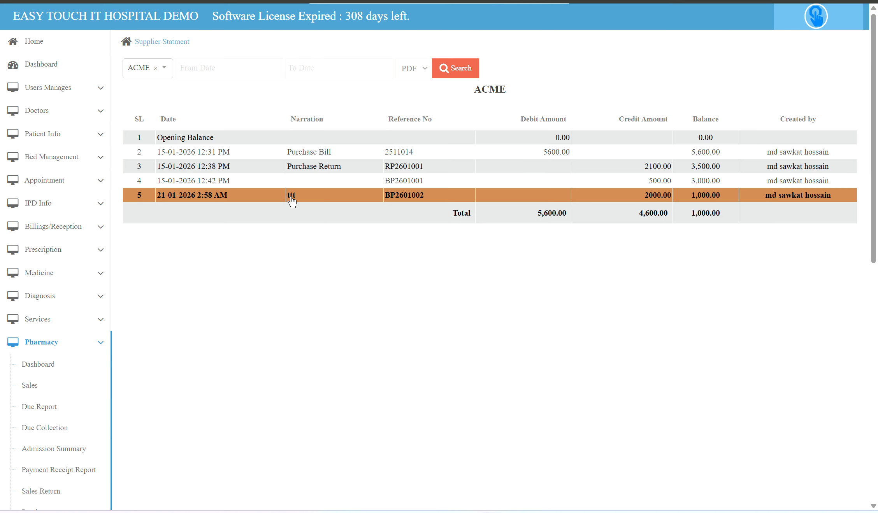
- Open the Pharmacy Summary Report page and look through the remaining pharmacy sections
scroll(337, 221, down, 7)
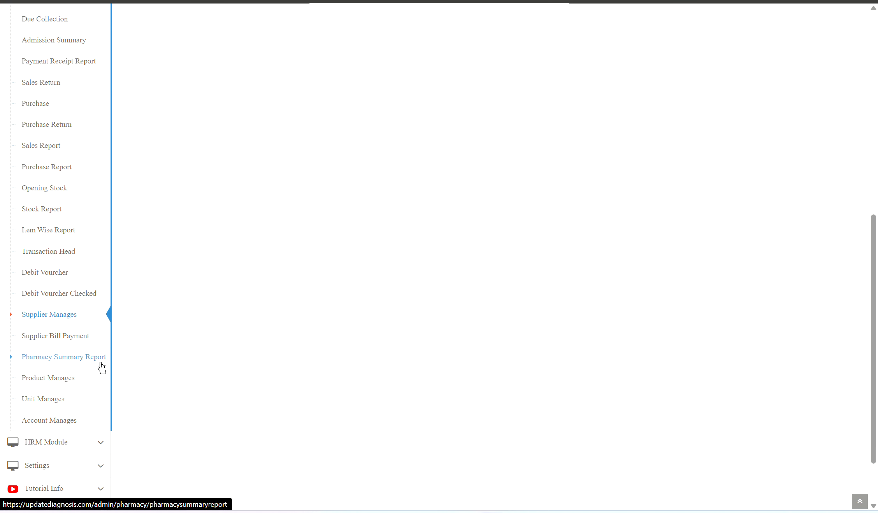
click(89, 359)
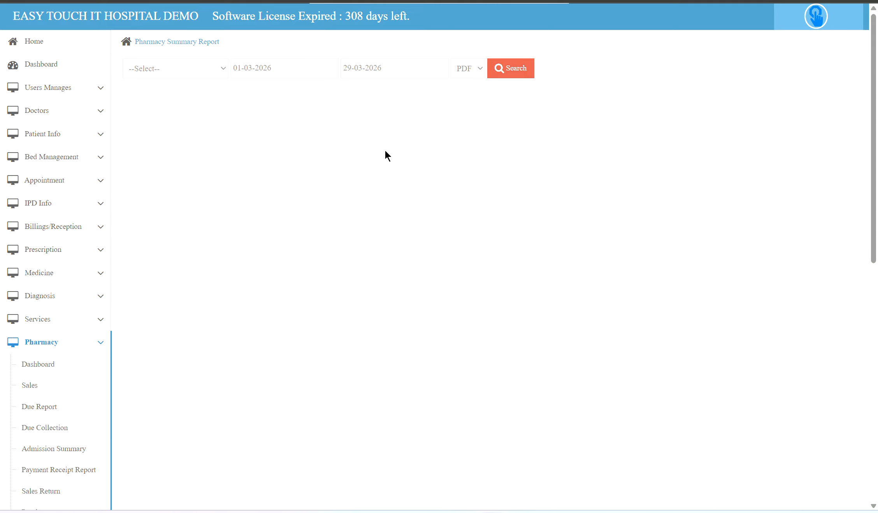
scroll(278, 254, down, 10)
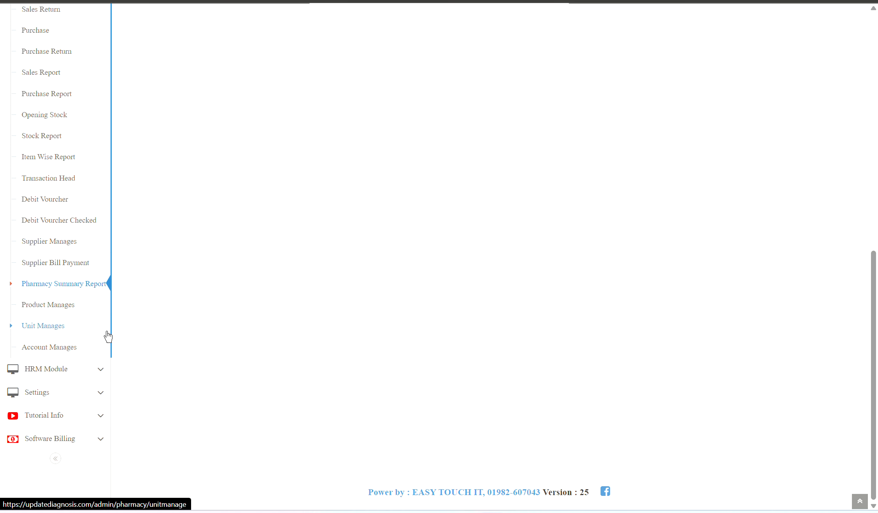
scroll(64, 305, up, 7)
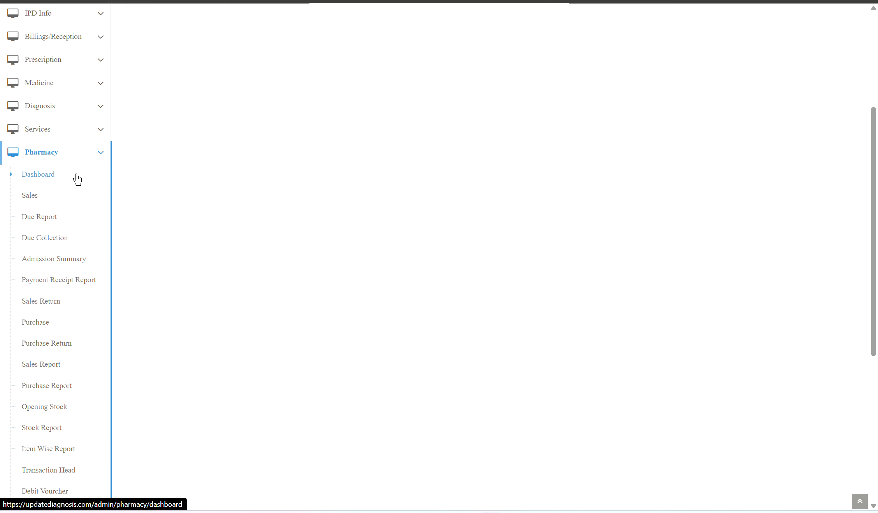
scroll(62, 272, up, 5)
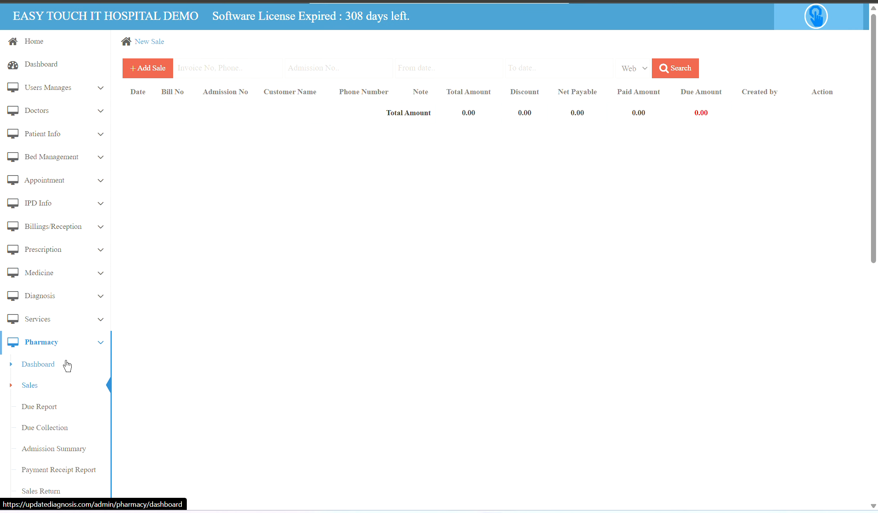
- View the blank new sale form from the pharmacy dashboard and again from the sales list
click(66, 364)
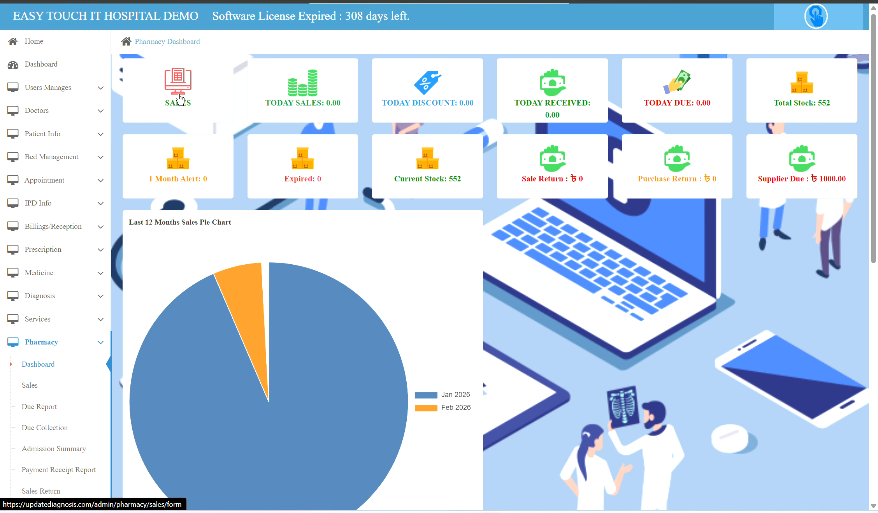
click(177, 95)
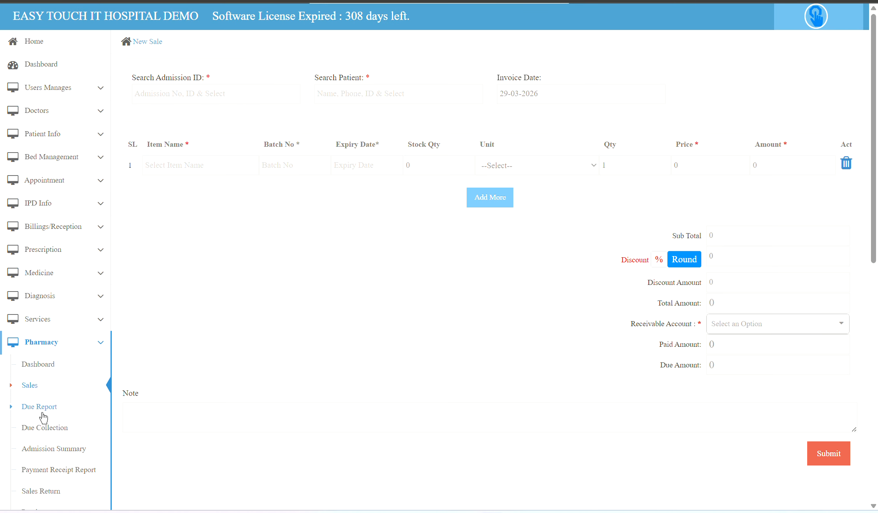
click(34, 387)
click(156, 69)
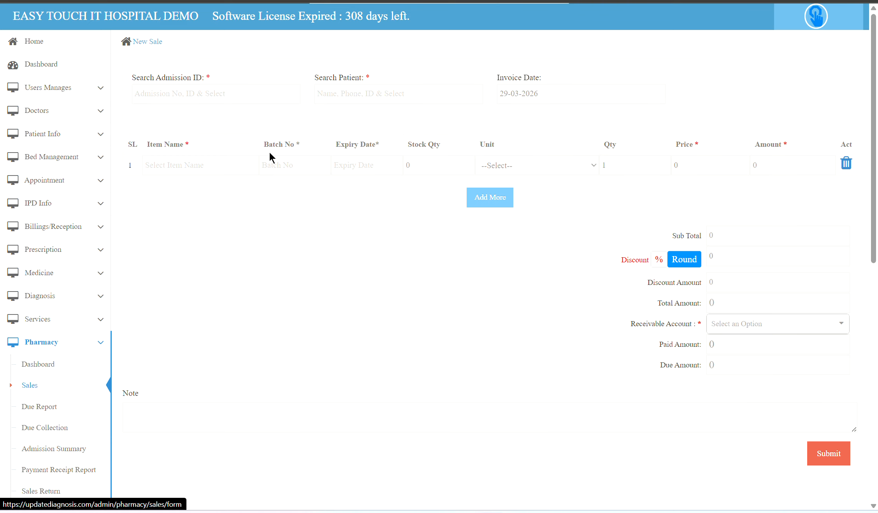
- Start a new sale from the pharmacy dashboard and select an existing patient as the customer
click(42, 365)
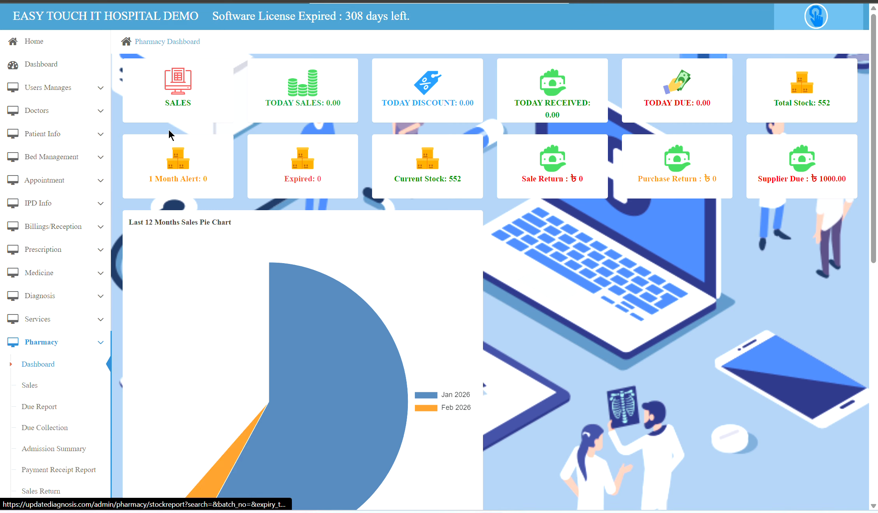
click(176, 96)
click(338, 100)
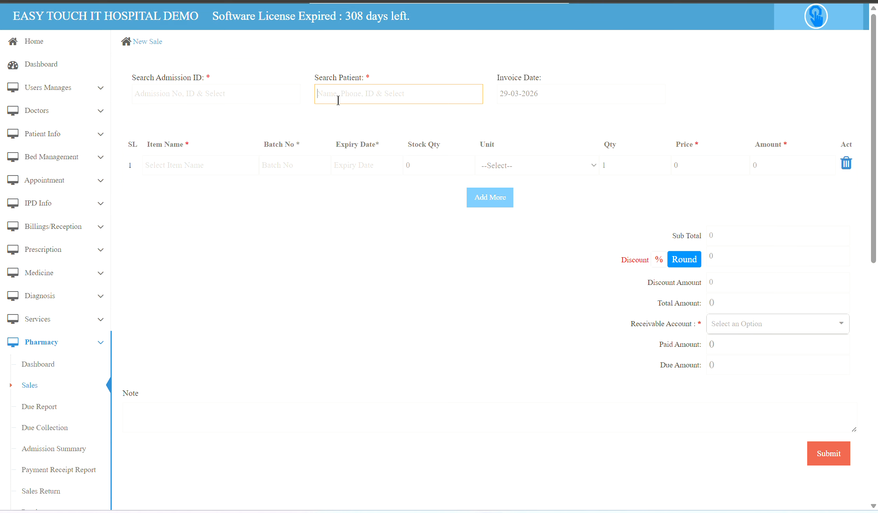
click(480, 191)
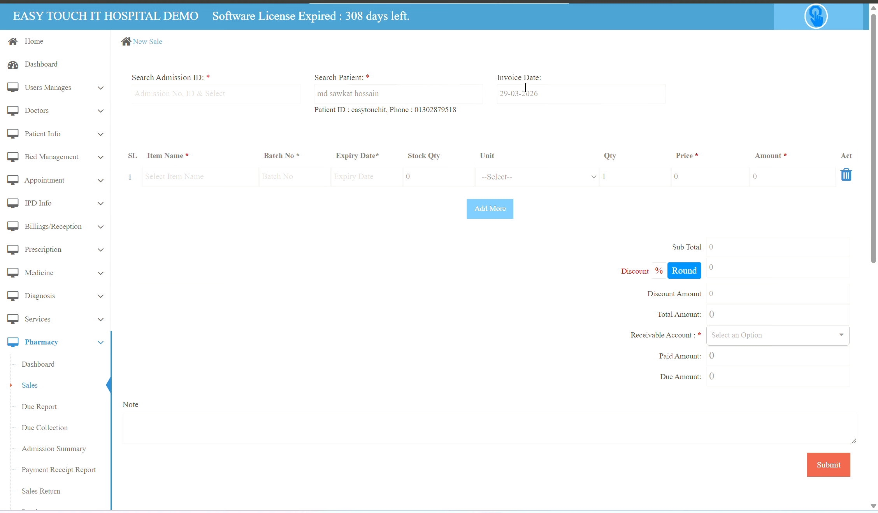
- Search the items for "napa" and add Napa 500 mg Tablet as the first sale item
click(162, 184)
text(napa)
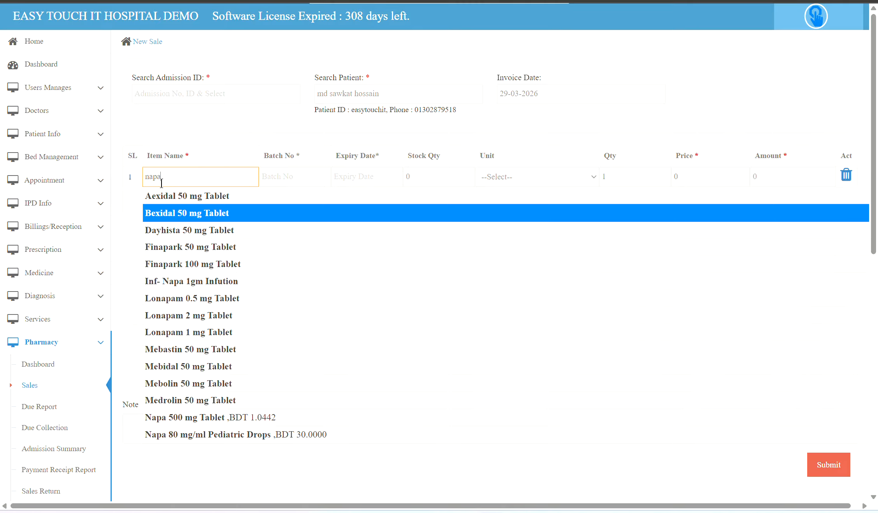
key(Down)
key(Down)
key(Down)
key(Down)
key(Down)
key(Down)
key(Down)
key(Down)
key(Down)
key(Down)
key(Down)
key(Down)
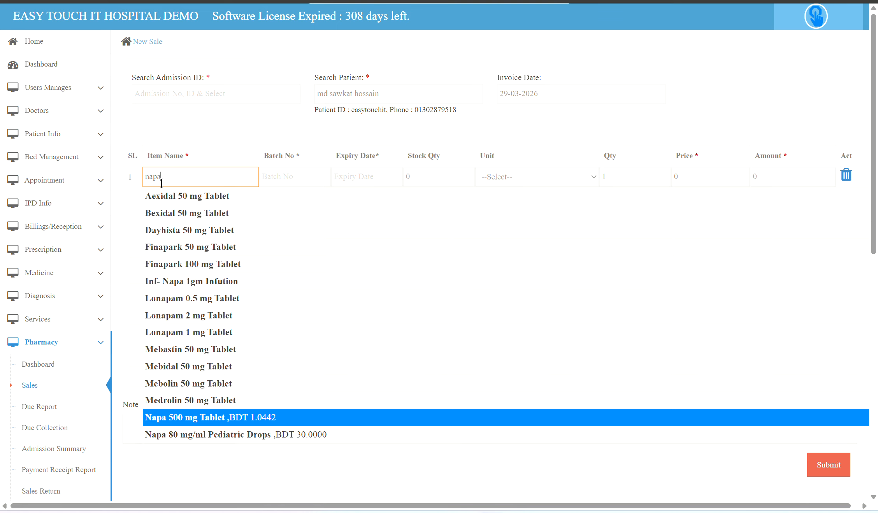
key(Return)
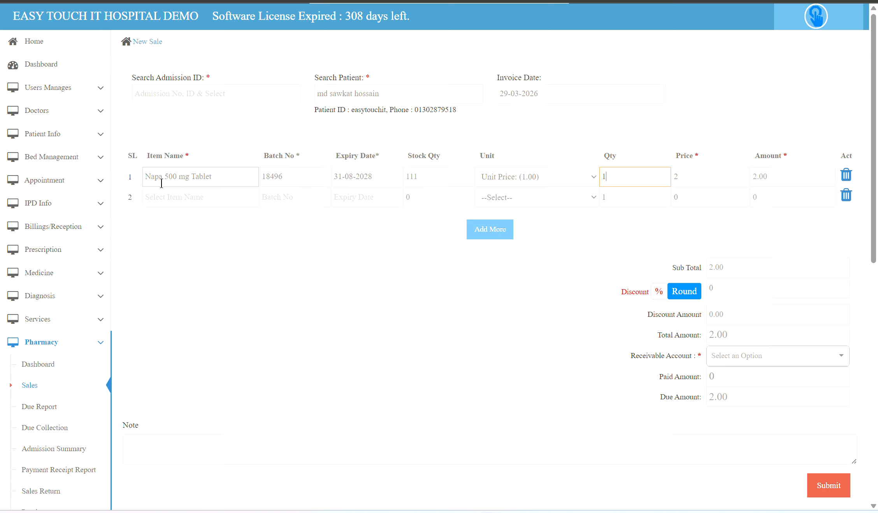
- Set the Napa 500 mg Tablet quantity to 10 at a price of 2
text(0)
key(Tab)
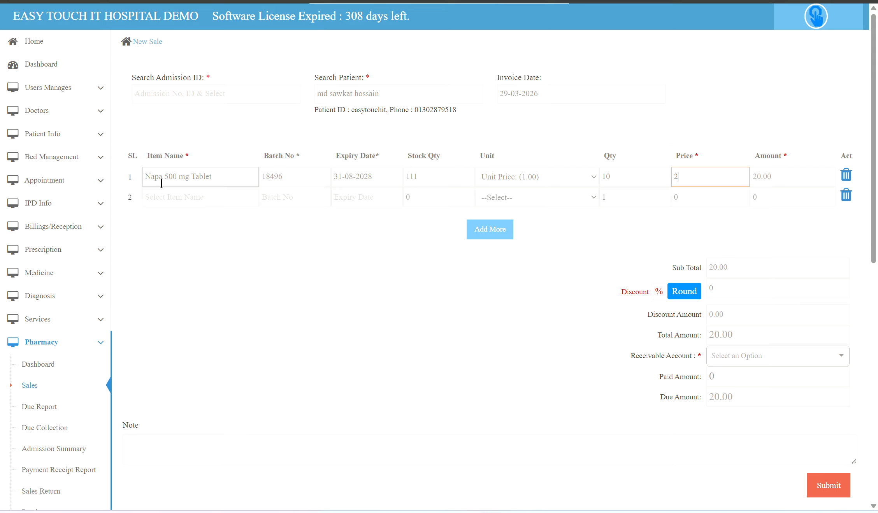
text(0)
key(BackSpace)
key(Tab)
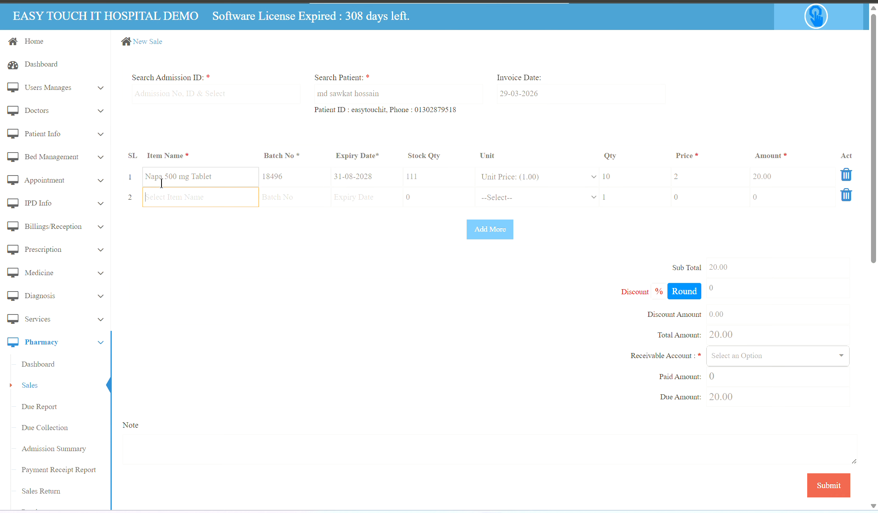
- Search the items for "napa" and add Napa 80 mg/ml Pediatric Drops as the second sale item
text(napa)
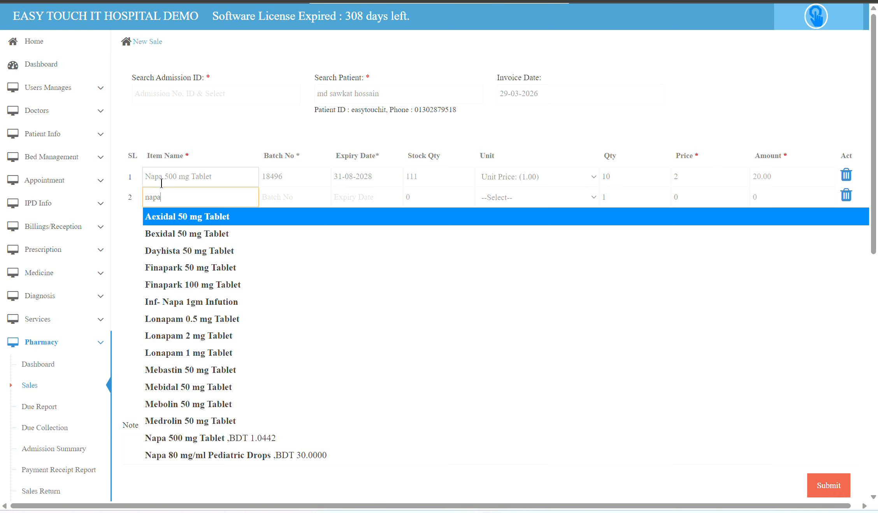
key(Down)
key(Up)
key(Up)
key(Up)
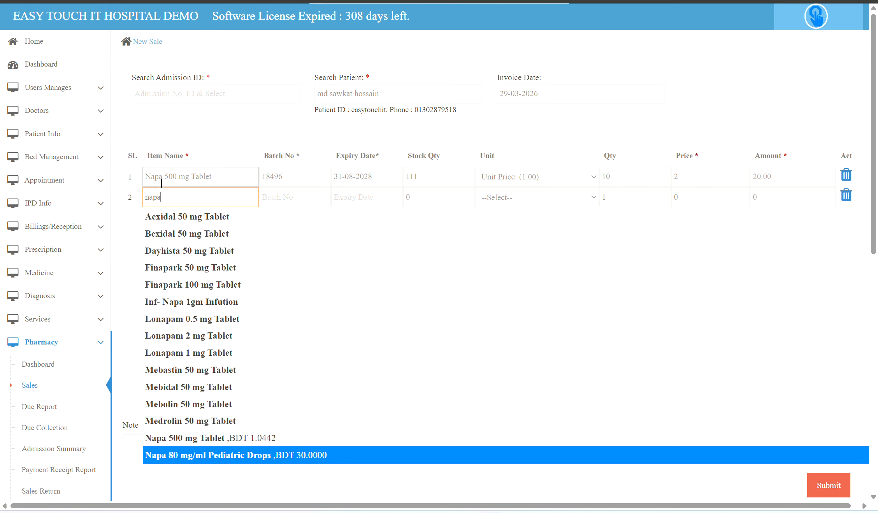
key(Return)
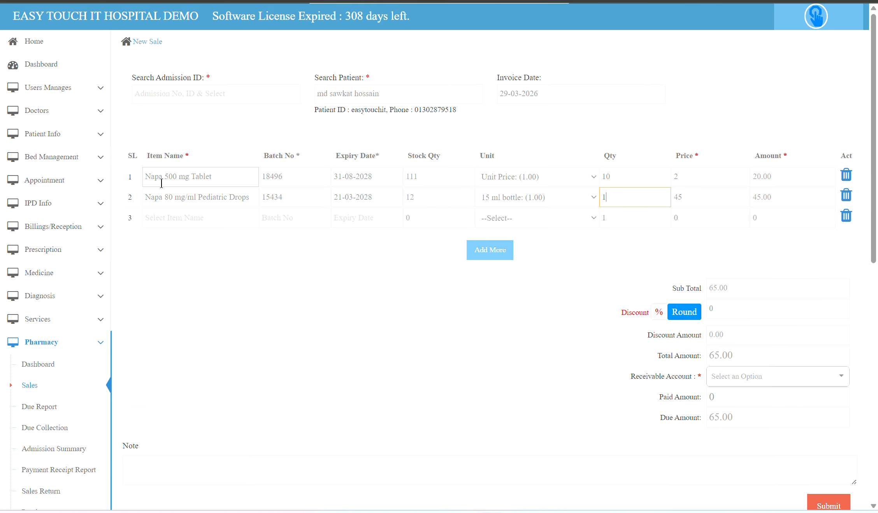
- Set the Napa 80 mg/ml Pediatric Drops quantity to 12 and accept its price of 45
key(BackSpace)
text(2)
key(BackSpace)
text(0)
key(BackSpace)
text(12)
key(Tab)
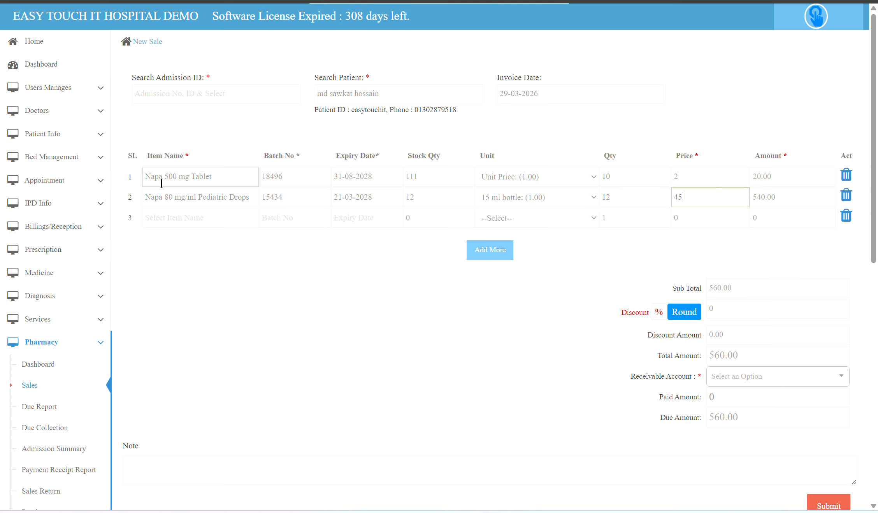
key(Tab)
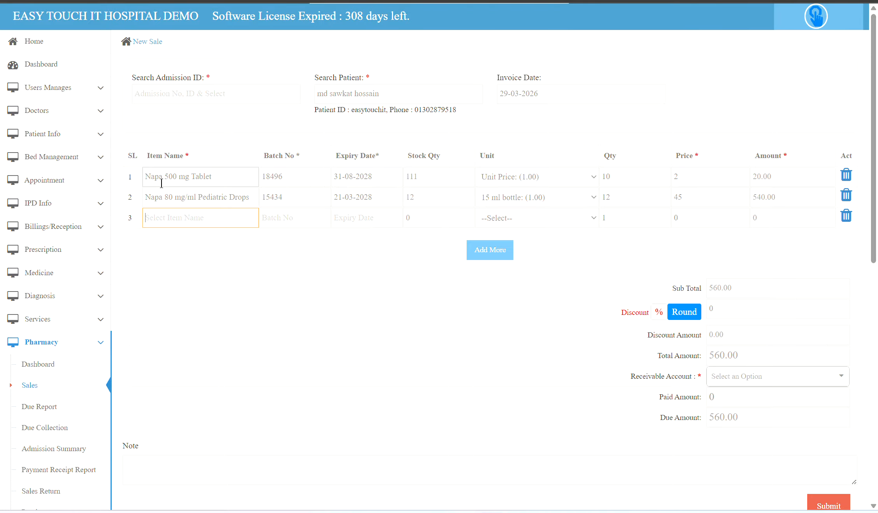
- Submit the sale with the discount and paid amount left at 0 and no receivable account, and close the invoice
key(Tab)
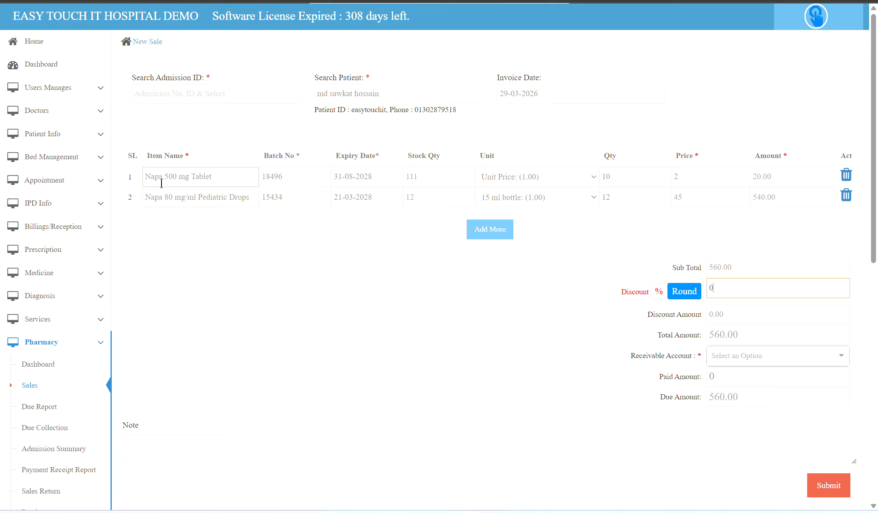
key(Return)
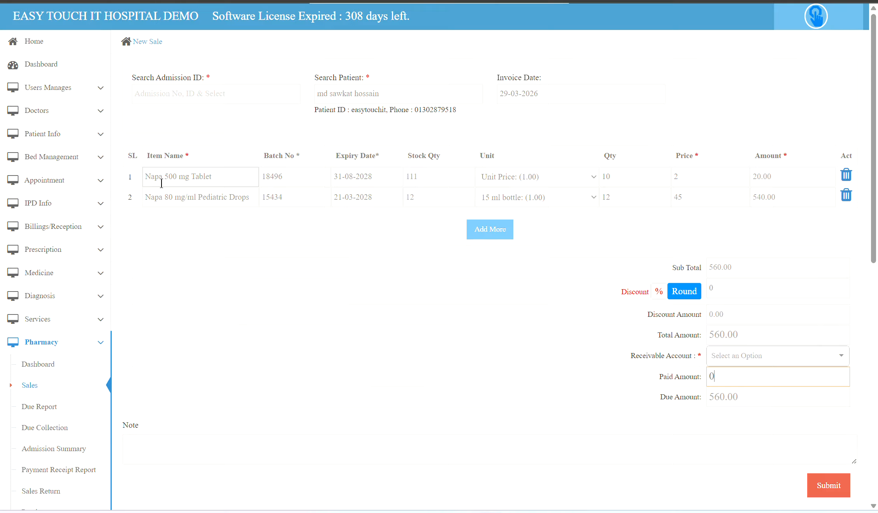
click(798, 365)
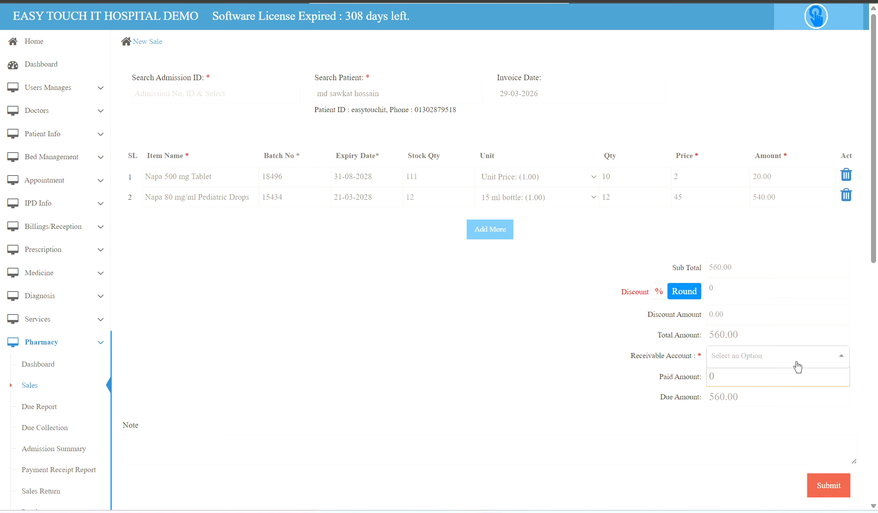
click(726, 364)
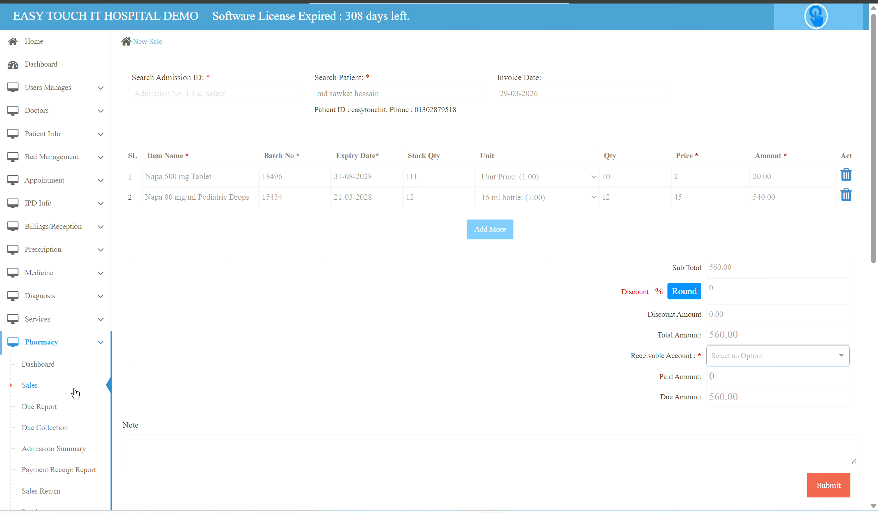
scroll(76, 395, down, 12)
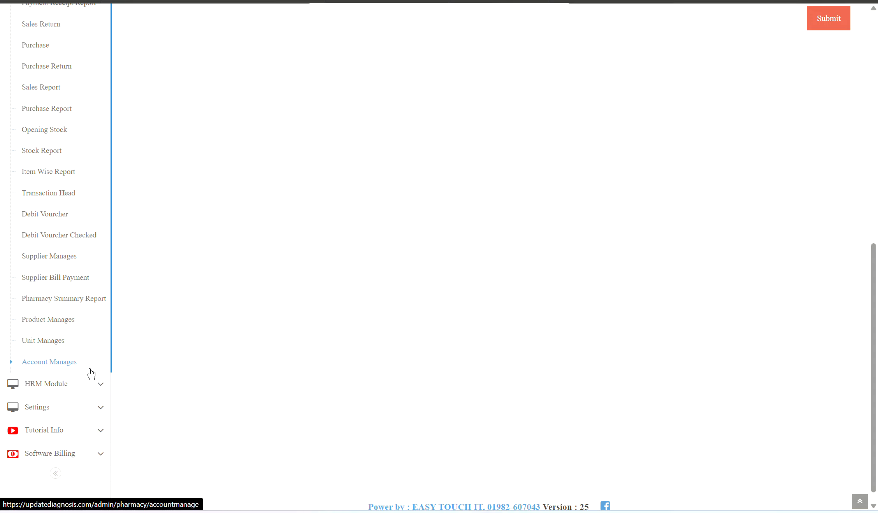
scroll(662, 313, up, 12)
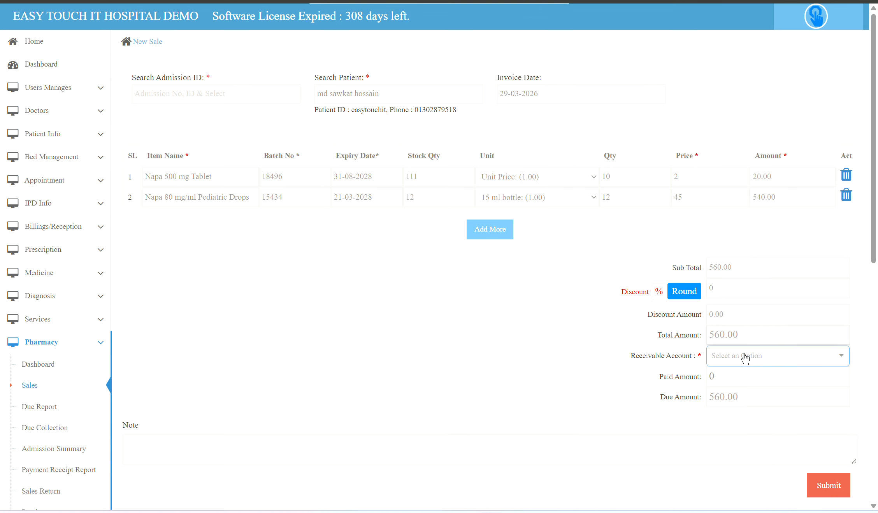
click(710, 374)
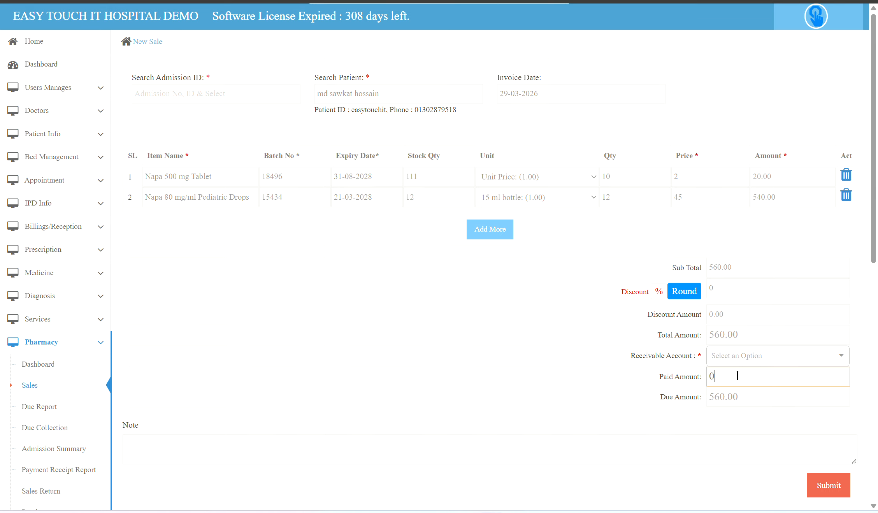
key(Tab)
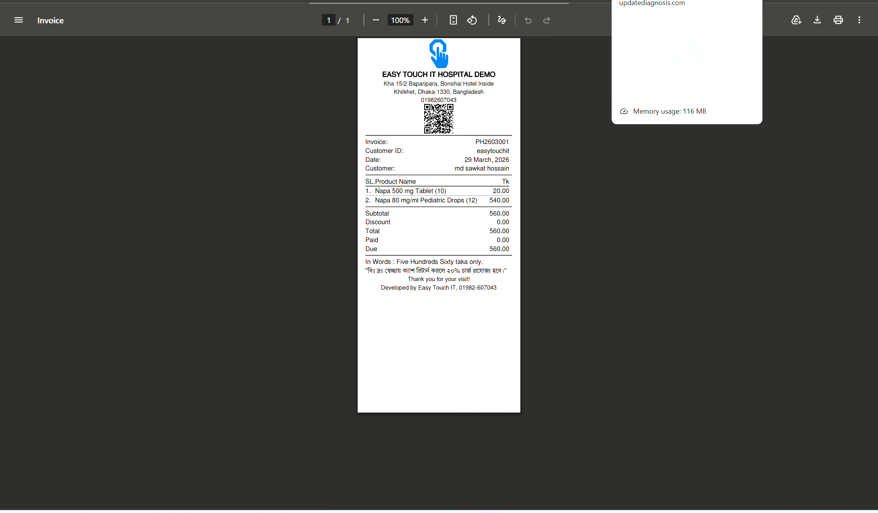
click(681, 1)
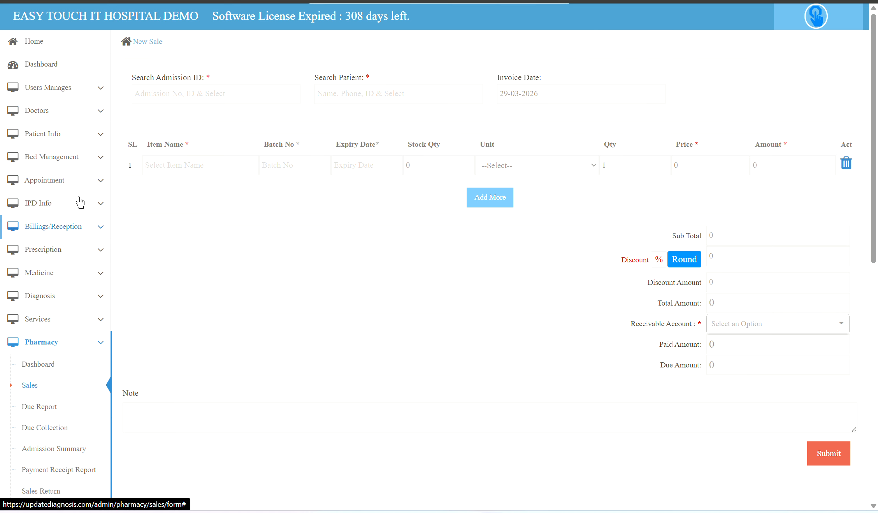
- Open the pharmacy dashboard from the home page and review its summary cards and the 12-month sales pie chart
click(54, 39)
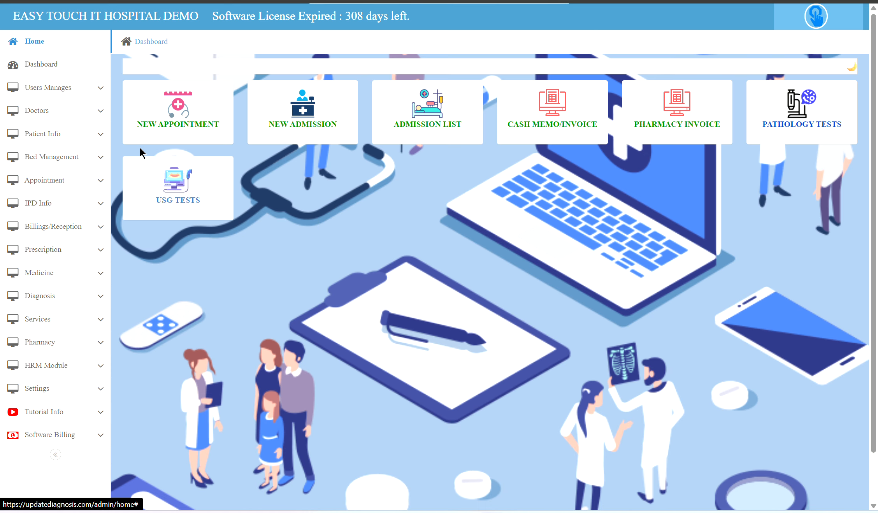
click(39, 343)
click(48, 365)
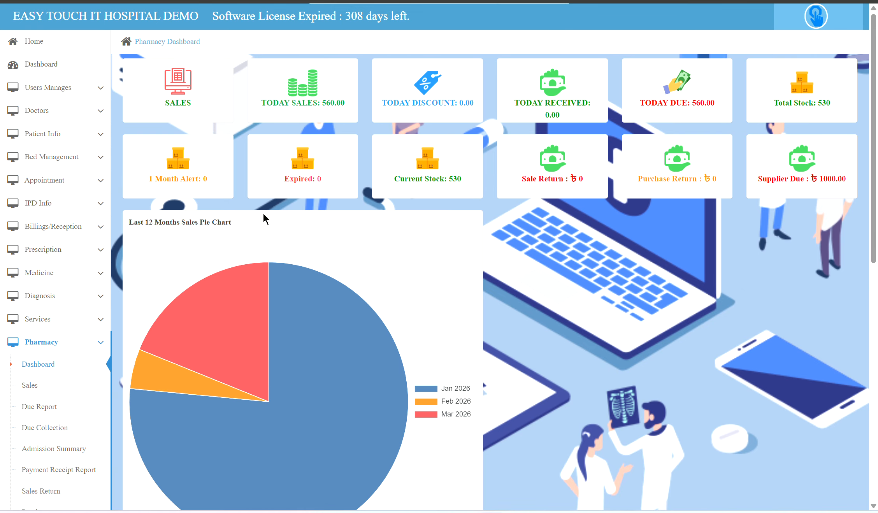
scroll(187, 302, down, 5)
scroll(483, 213, up, 4)
scroll(548, 227, up, 1)
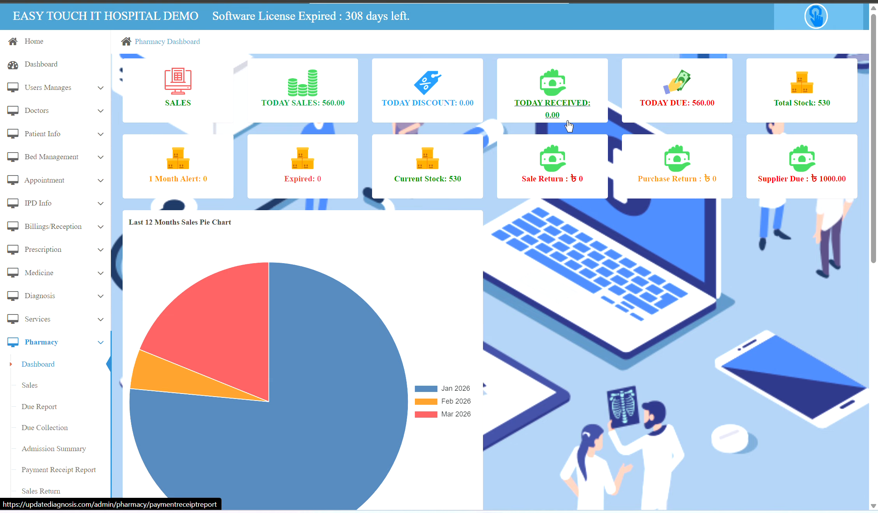
- Open the pharmacy customer due report and select only the invoice dated 29/03/2026
scroll(235, 268, down, 3)
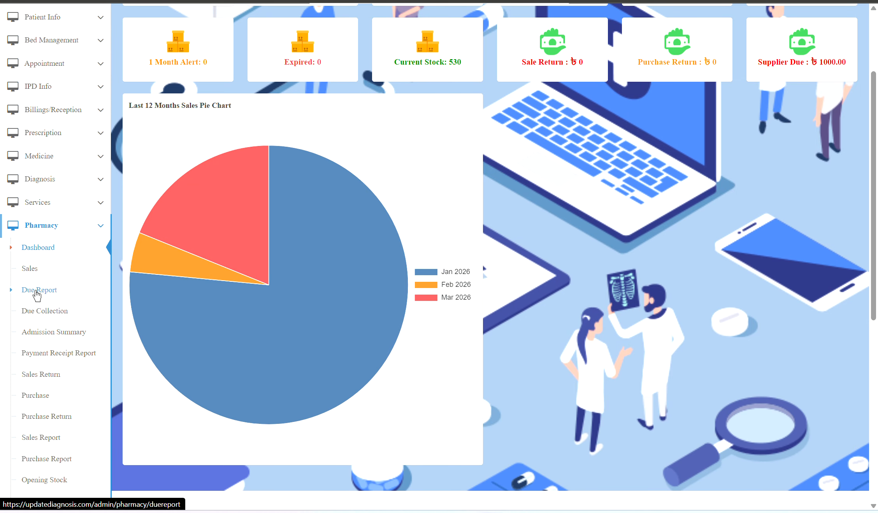
click(34, 292)
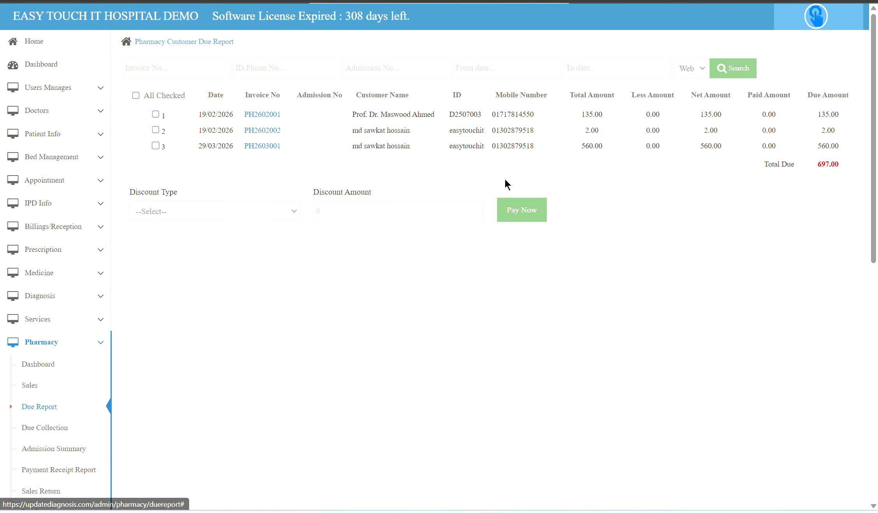
click(156, 98)
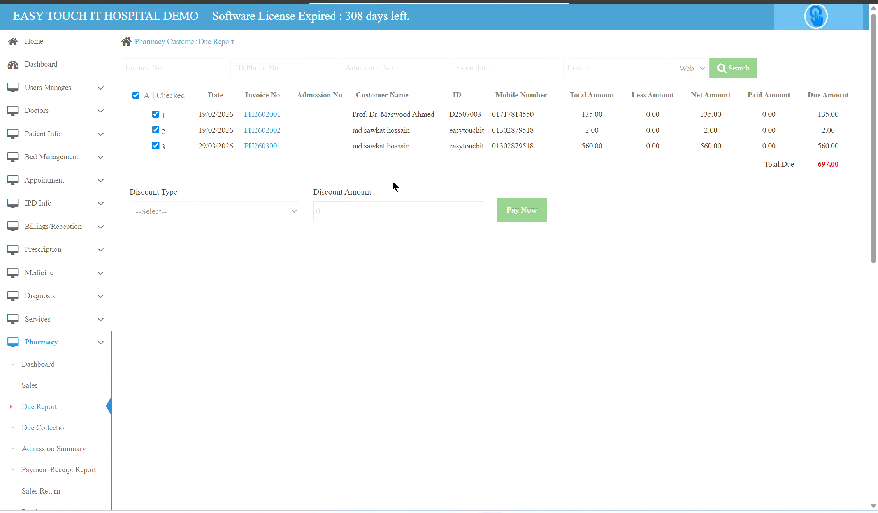
click(154, 131)
click(155, 115)
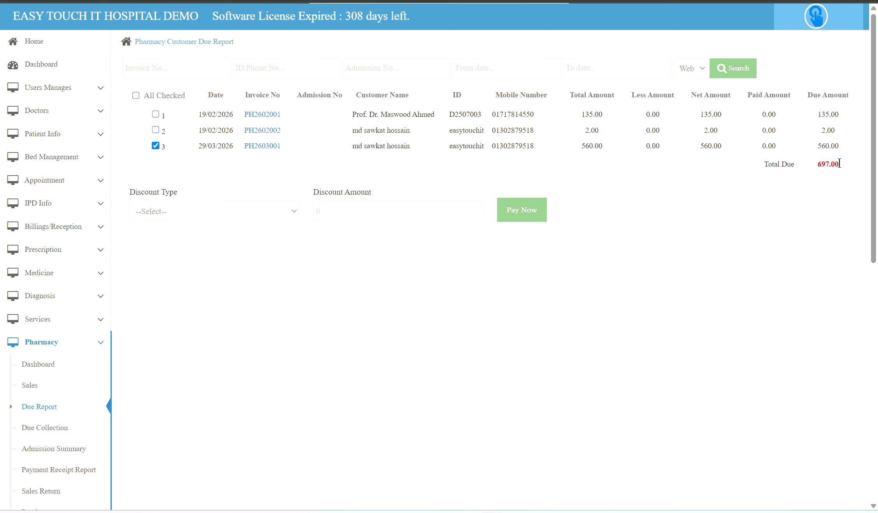
- Try the Percentage and Round discount types for the selected due, leaving the discount amount blank
click(186, 210)
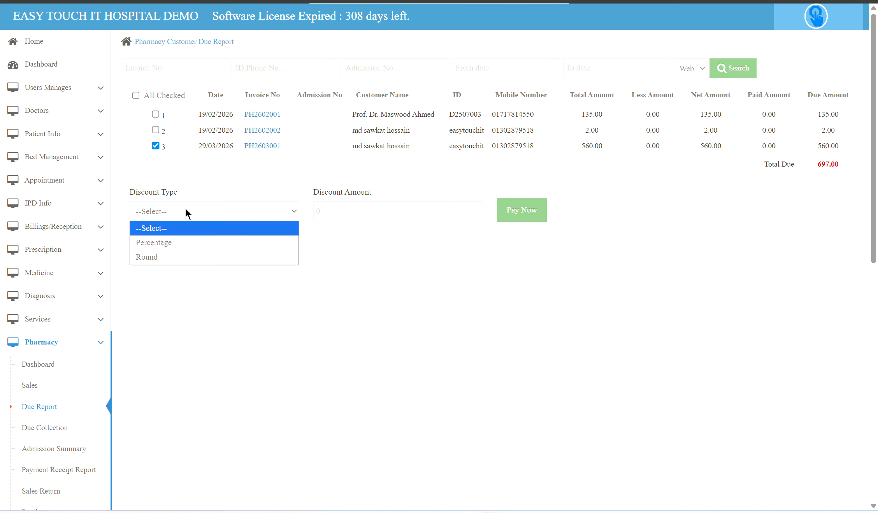
click(196, 244)
click(379, 213)
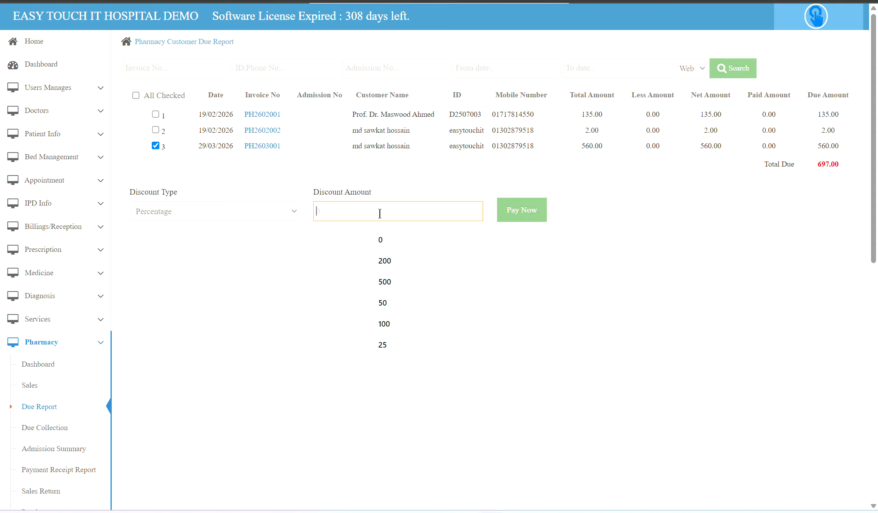
click(218, 211)
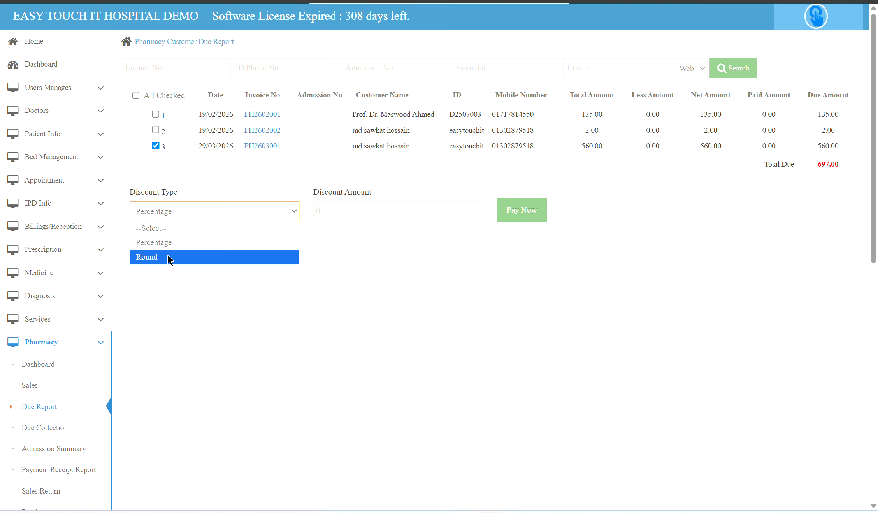
click(170, 257)
click(375, 210)
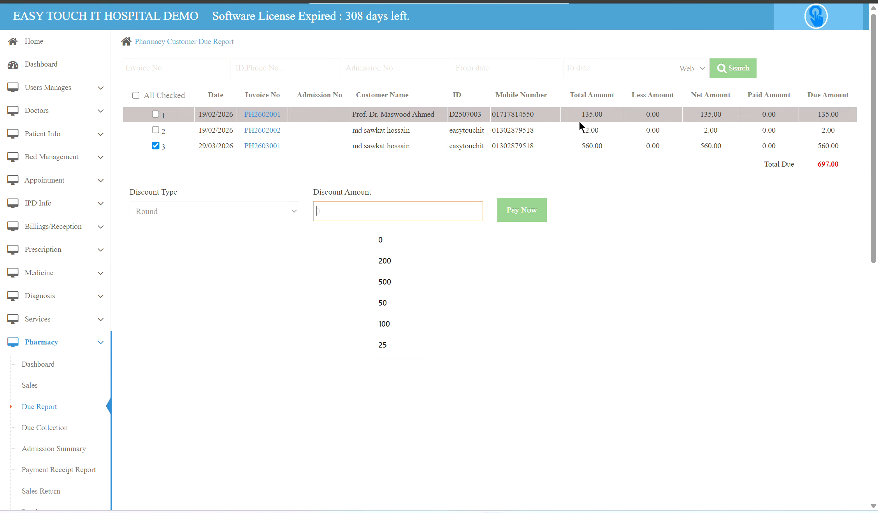
click(391, 193)
click(355, 210)
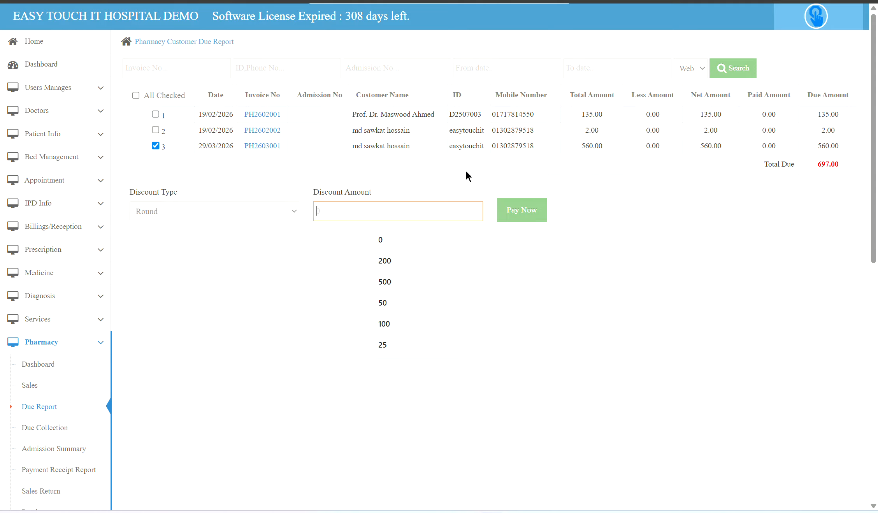
scroll(234, 303, down, 1)
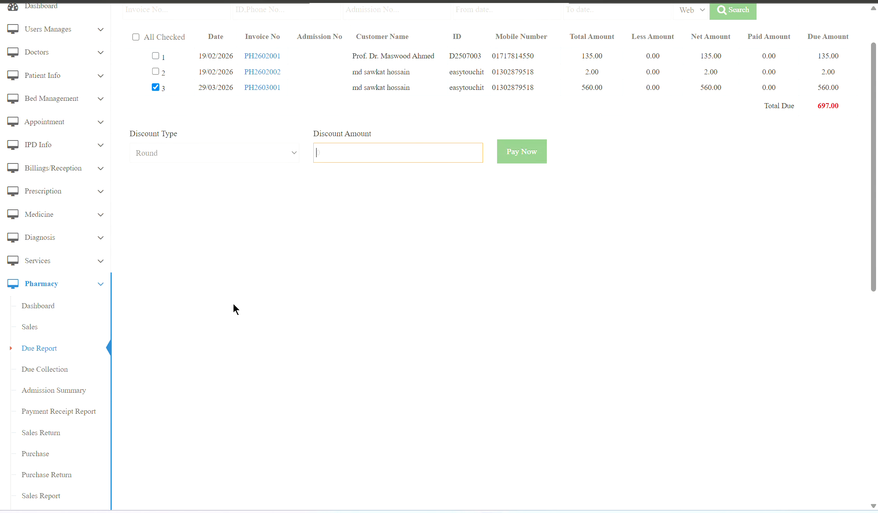
scroll(330, 259, up, 1)
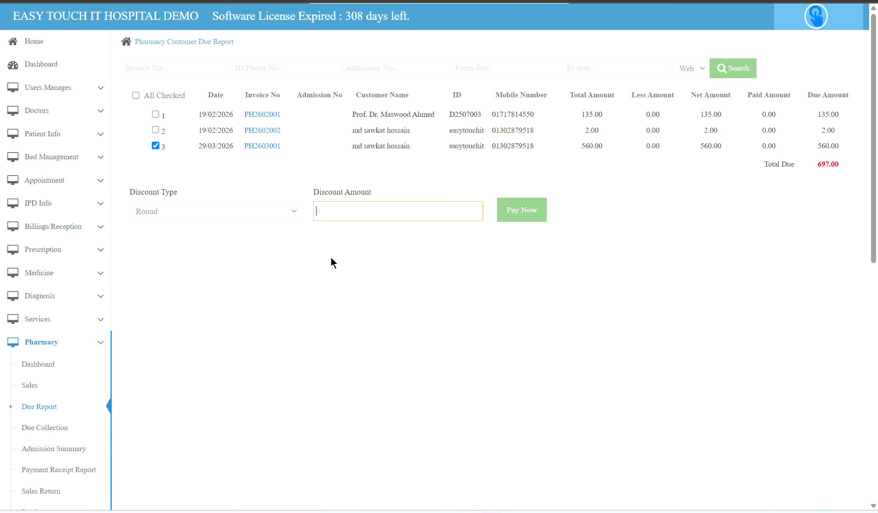
- Look at the due collection page, return to the due report, and open the due collection entry for its first invoice
scroll(331, 258, down, 2)
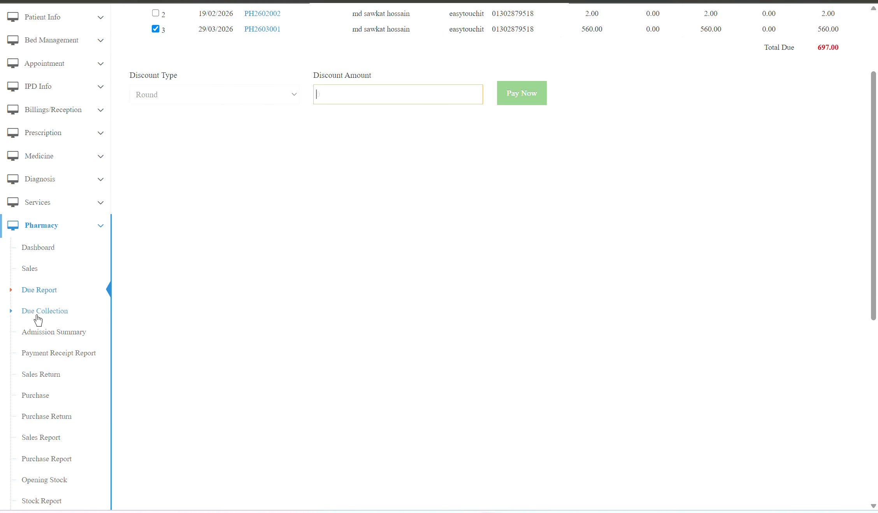
click(72, 319)
scroll(133, 308, down, 4)
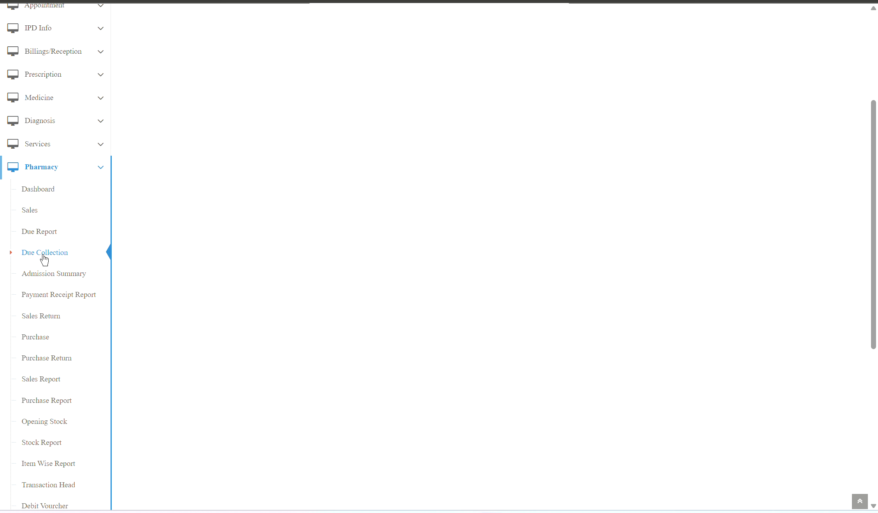
click(71, 235)
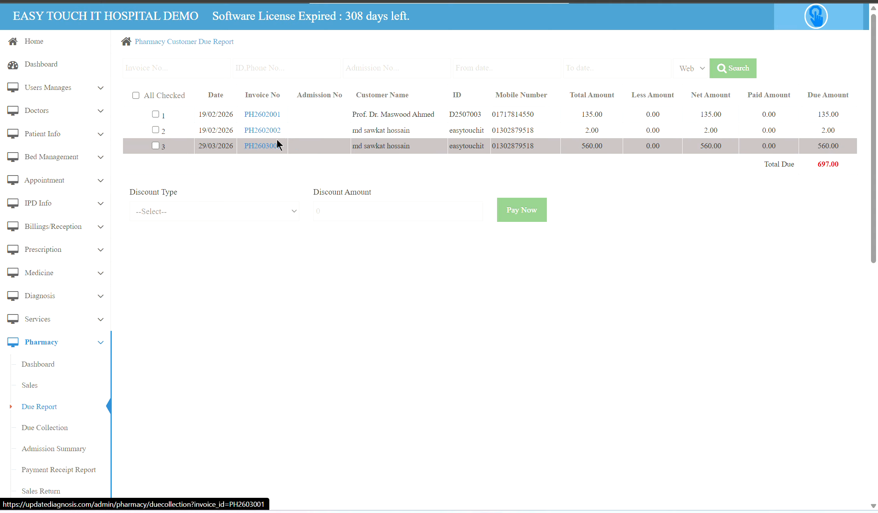
click(263, 117)
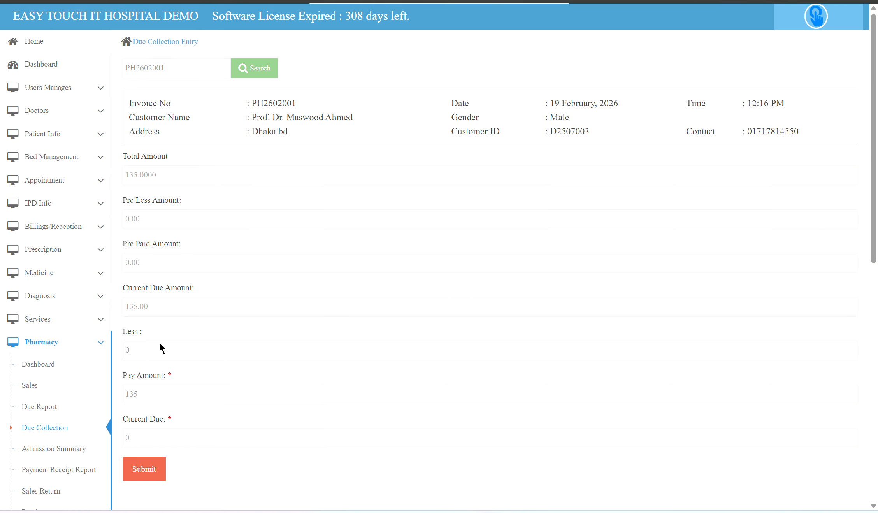
- Highlight the pay amount in the due collection entry and look over the rest of the form
click(148, 393)
double_click(173, 395)
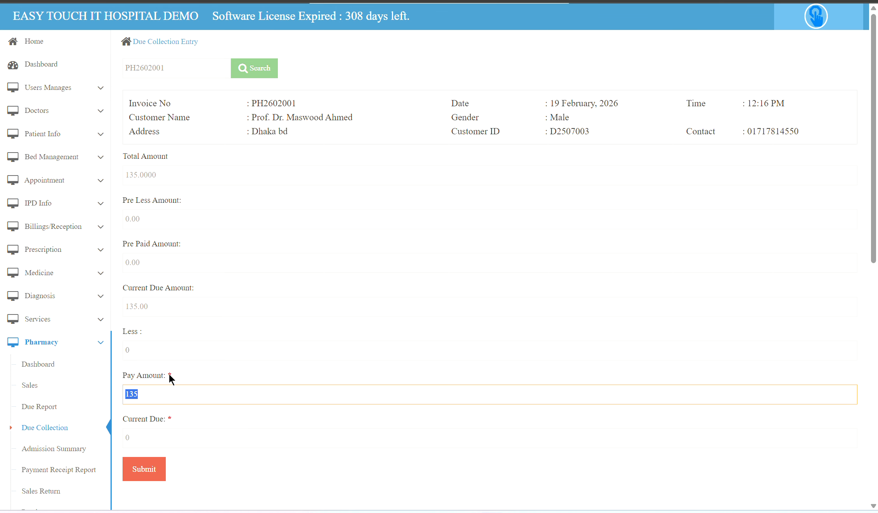
scroll(290, 358, down, 3)
scroll(60, 321, up, 3)
- Open the pharmacy payment receipt report and examine its mobile number filter, date filter and Receipt By column
scroll(65, 275, down, 5)
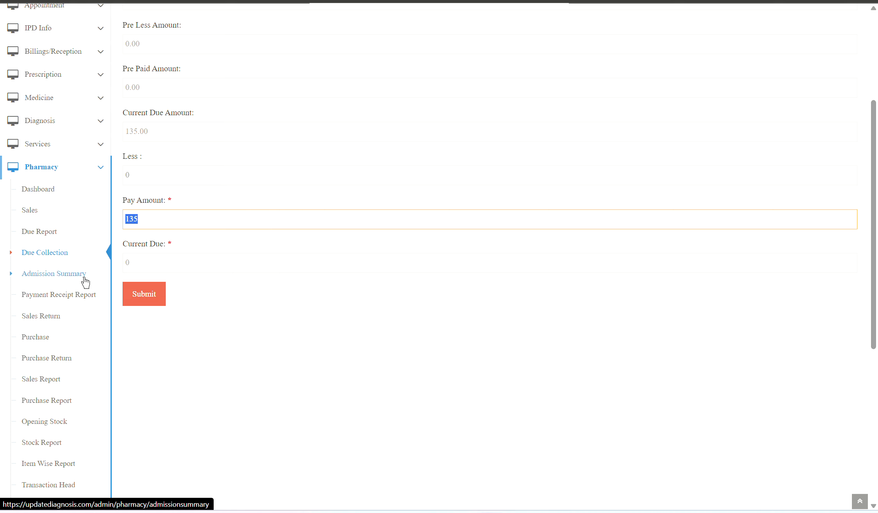
click(70, 300)
click(294, 68)
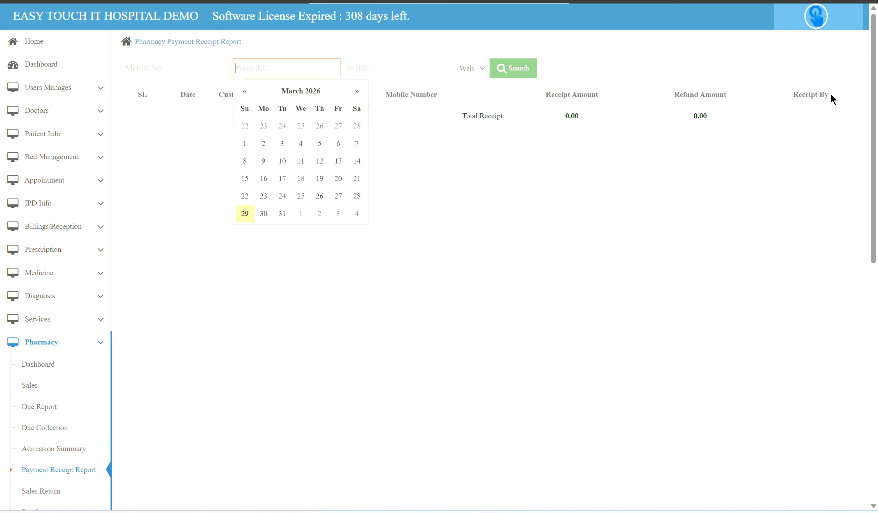
drag(831, 94, 791, 95)
click(153, 63)
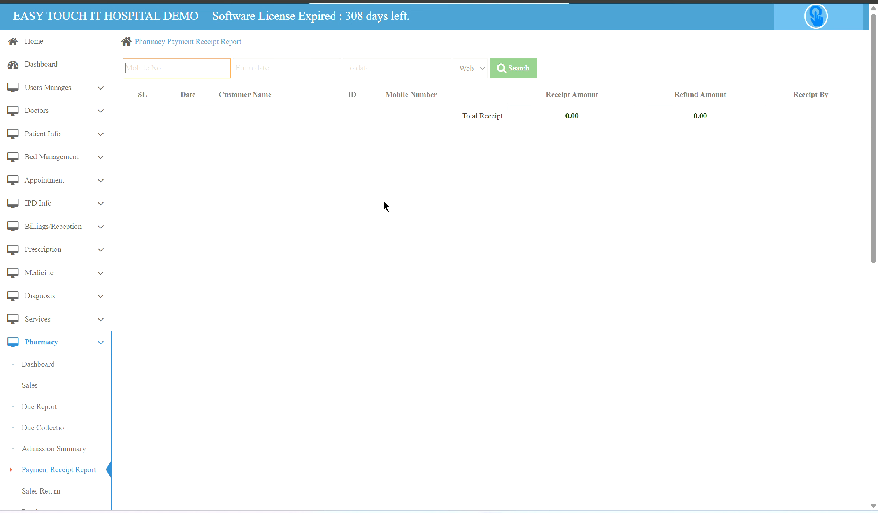
- Open the pharmacy sale return form and look over its item row and refund fields
scroll(395, 122, down, 2)
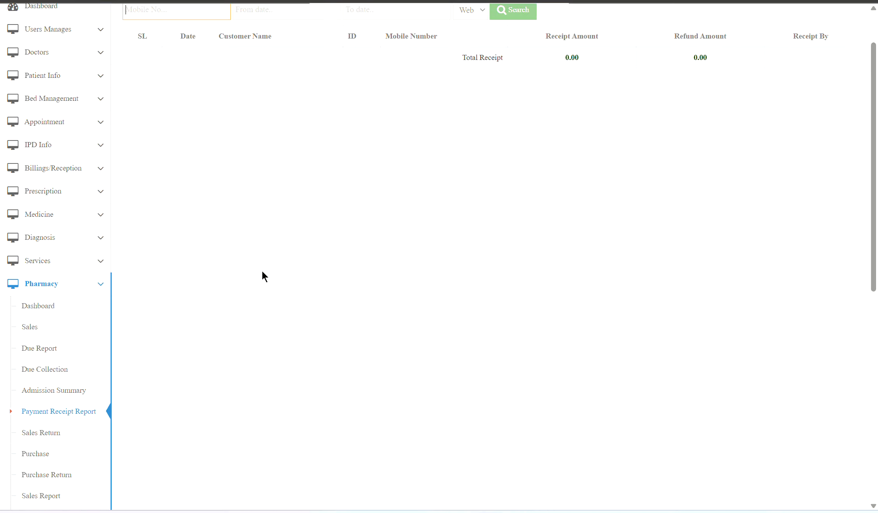
click(61, 442)
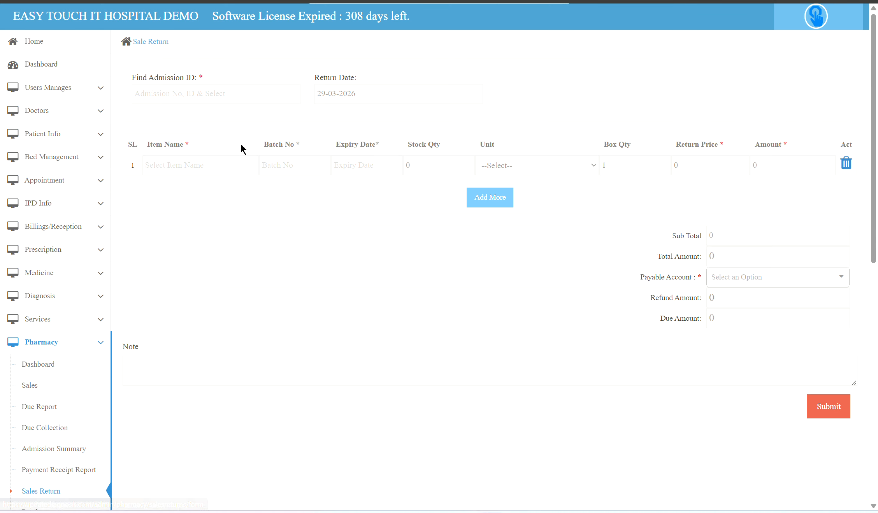
click(189, 166)
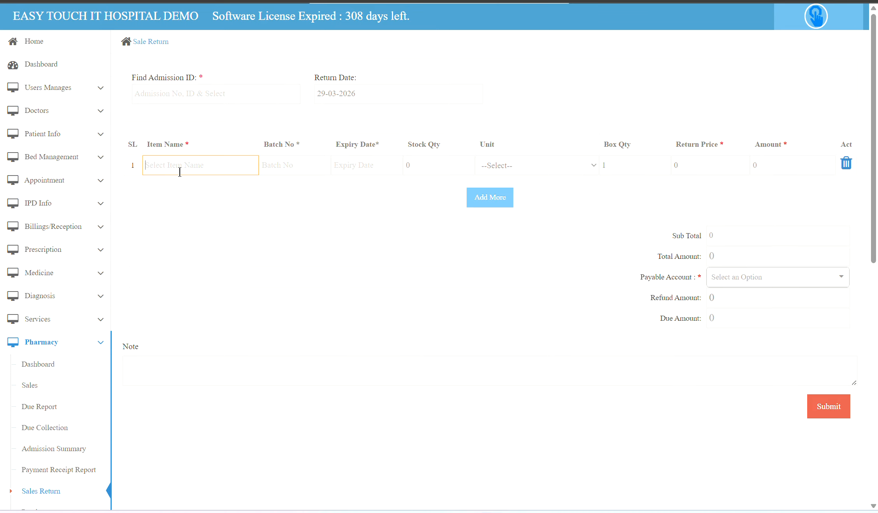
scroll(305, 242, down, 5)
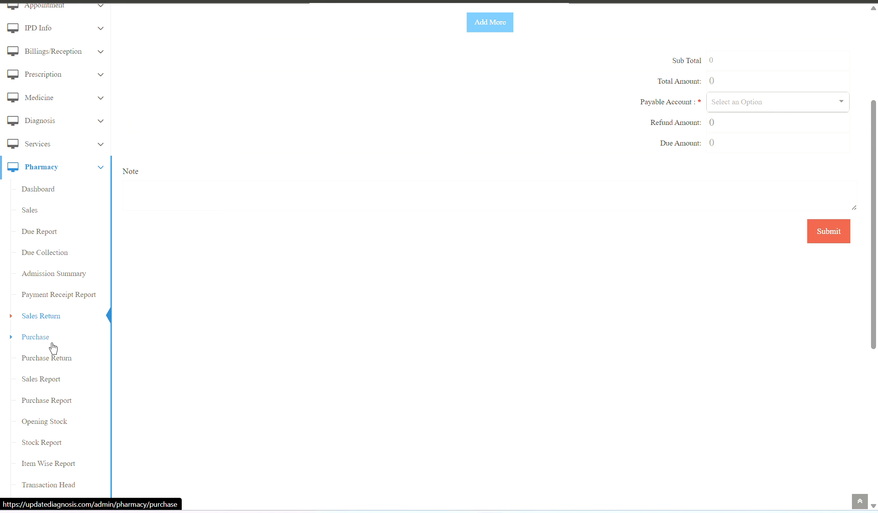
- Open the pharmacy purchase form and look over its expiry date and stock quantity columns
click(52, 344)
click(173, 69)
click(195, 166)
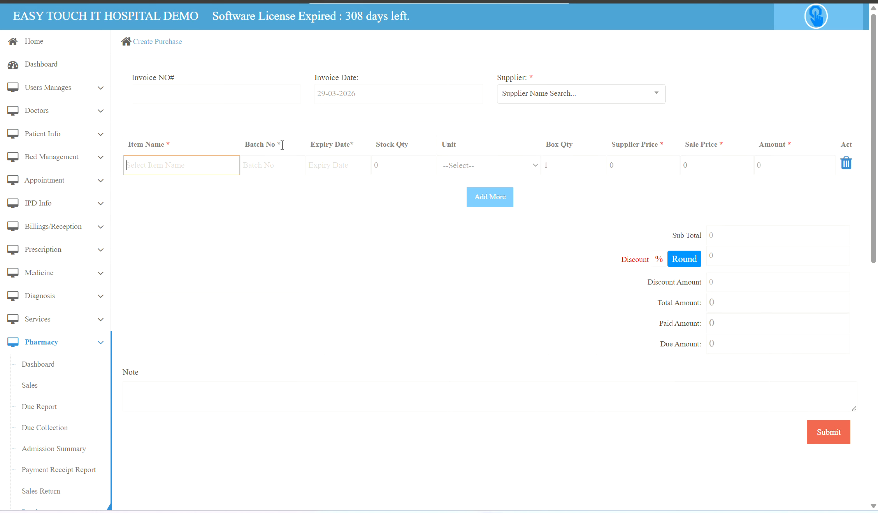
drag(360, 144, 326, 141)
drag(421, 146, 379, 144)
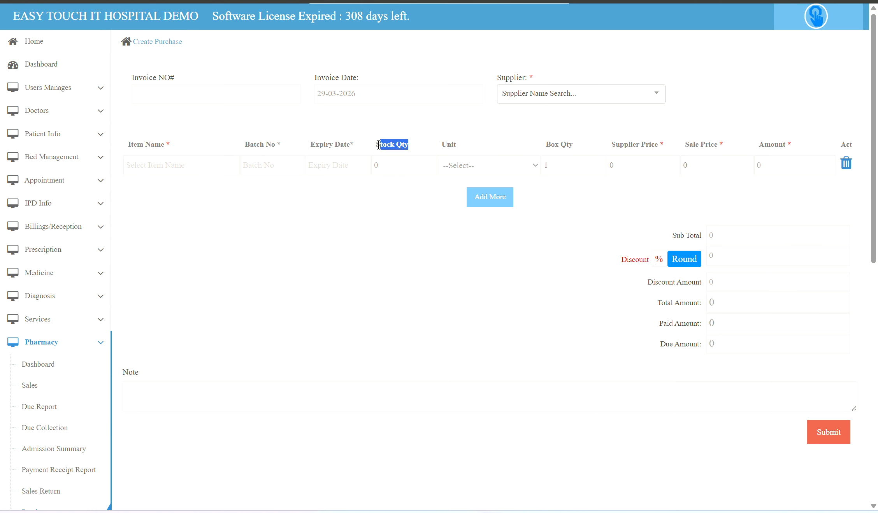
- Add Napa 500 mg Tablet to the purchase form's first item row and select its box quantity
click(182, 165)
text(n)
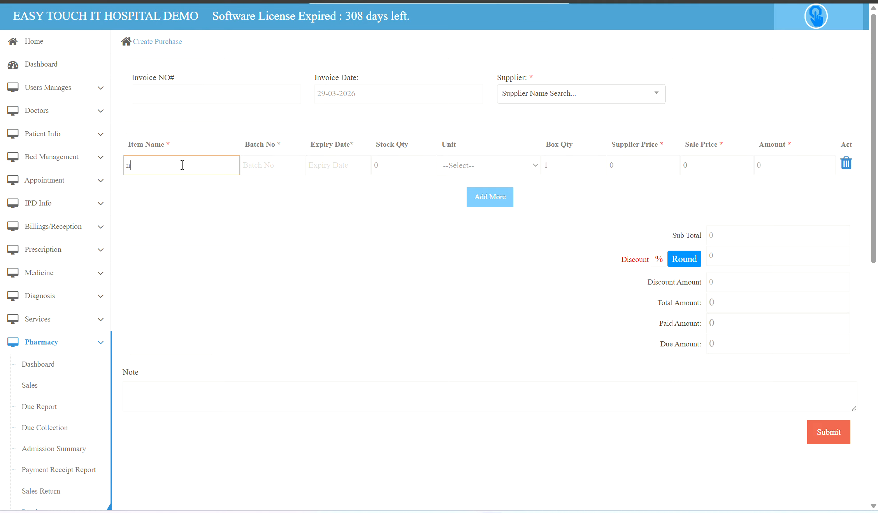
text(apa)
key(Down)
key(Down)
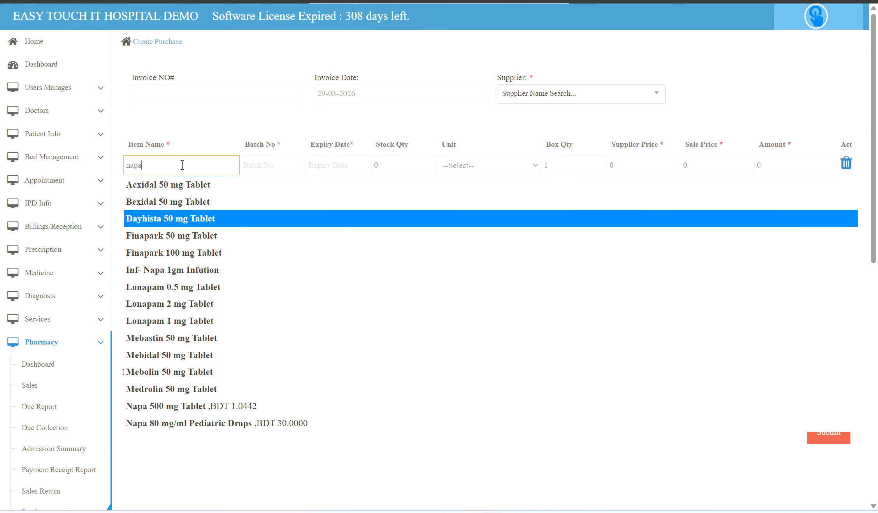
key(Down)
key(Down)
key(Down)
key(Down)
key(Down)
key(Down)
key(Down)
key(Down)
key(Down)
key(Down)
key(Down)
key(Return)
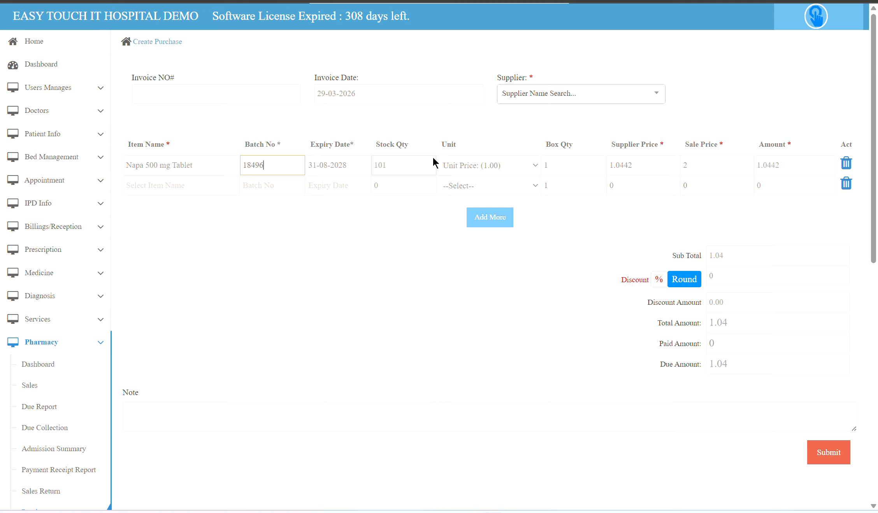
click(568, 164)
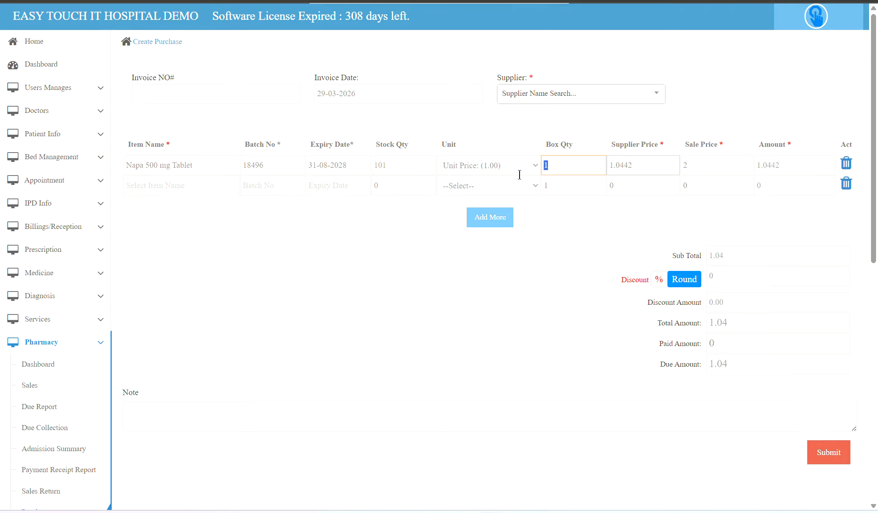
- Generate the pharmacy sales report as a PDF from 29-03-2026 to 29-03-2026
scroll(329, 268, down, 4)
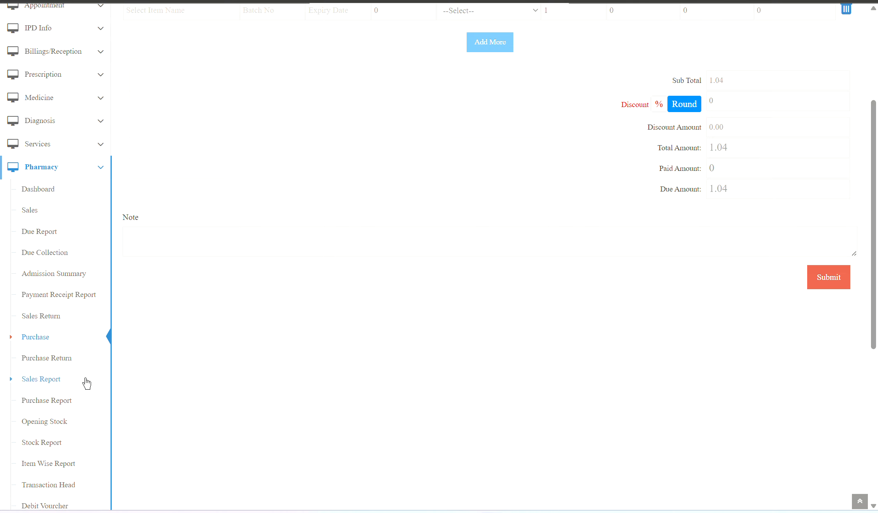
click(53, 385)
click(271, 69)
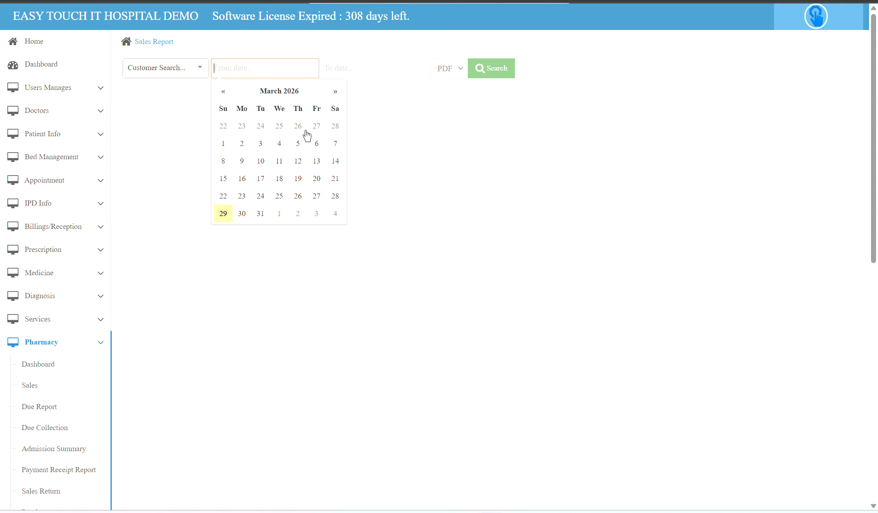
click(223, 214)
click(392, 69)
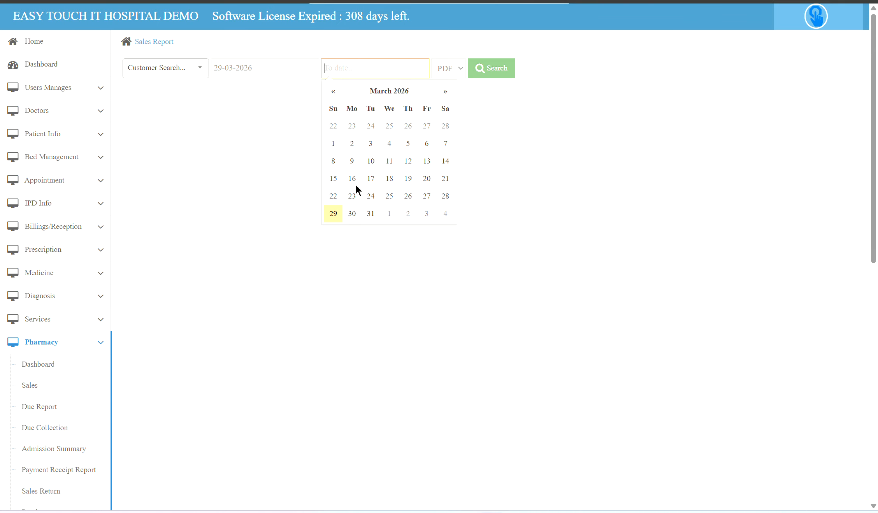
click(332, 214)
click(499, 69)
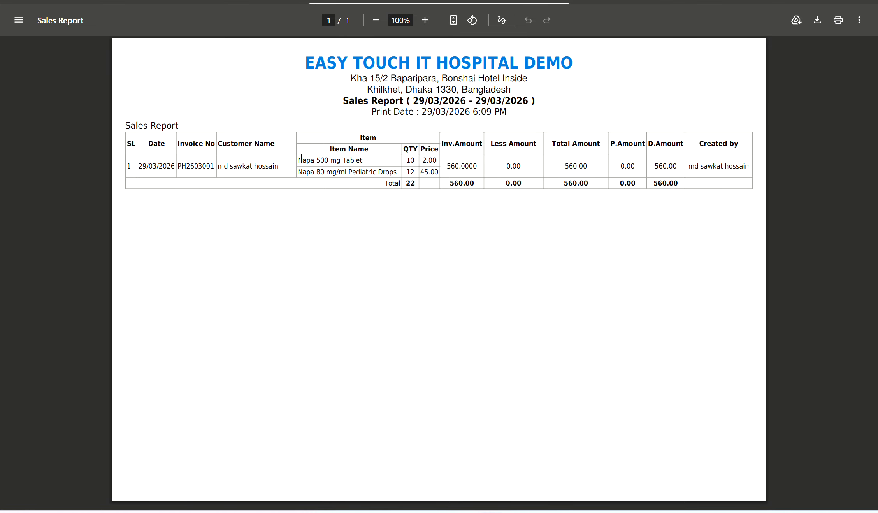
- Look over the item entries in the sales report PDF and close it
drag(301, 158, 382, 152)
click(382, 151)
key(ctrl+w)
- Open the pharmacy purchase report and look over its supplier, date and format filters
scroll(271, 280, down, 9)
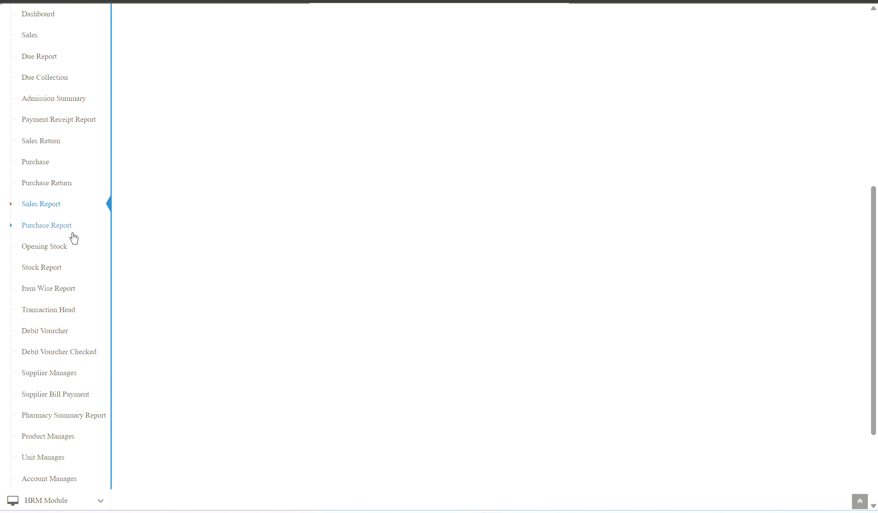
click(62, 234)
scroll(223, 263, down, 1)
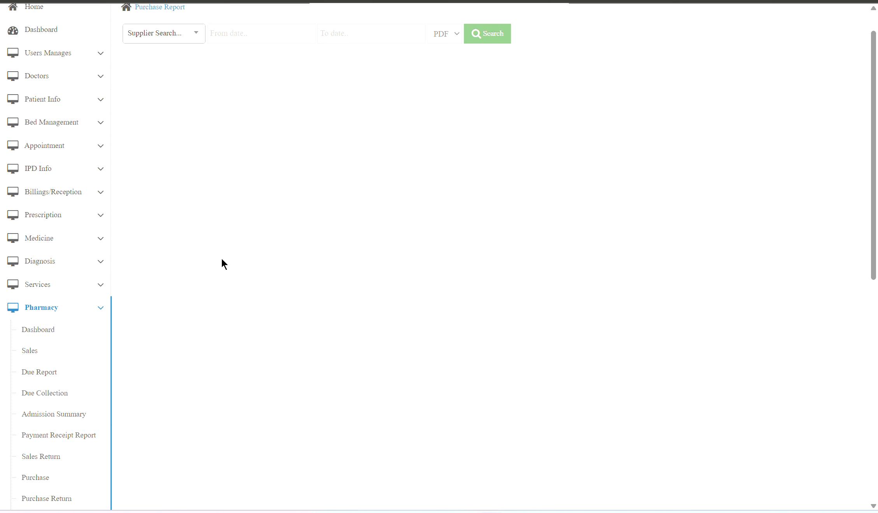
- Open the opening stock form and look over its opening date and item row fields
scroll(230, 260, down, 6)
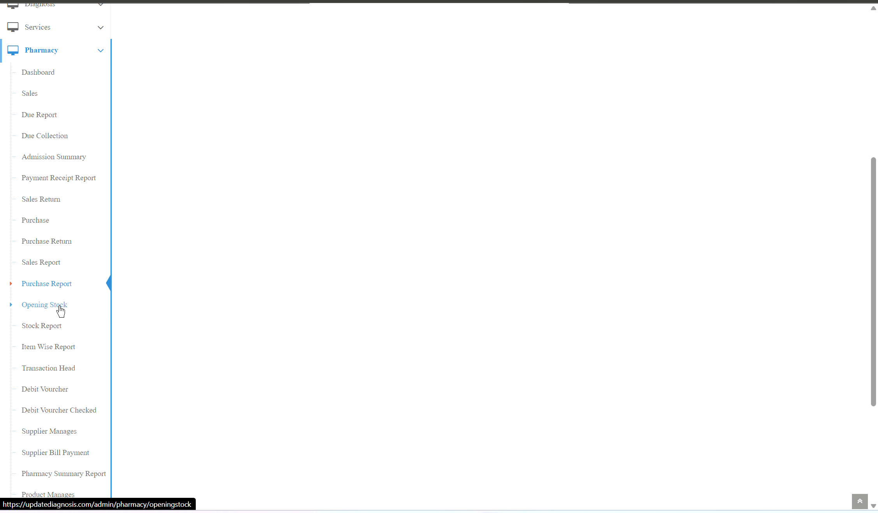
click(61, 307)
click(159, 73)
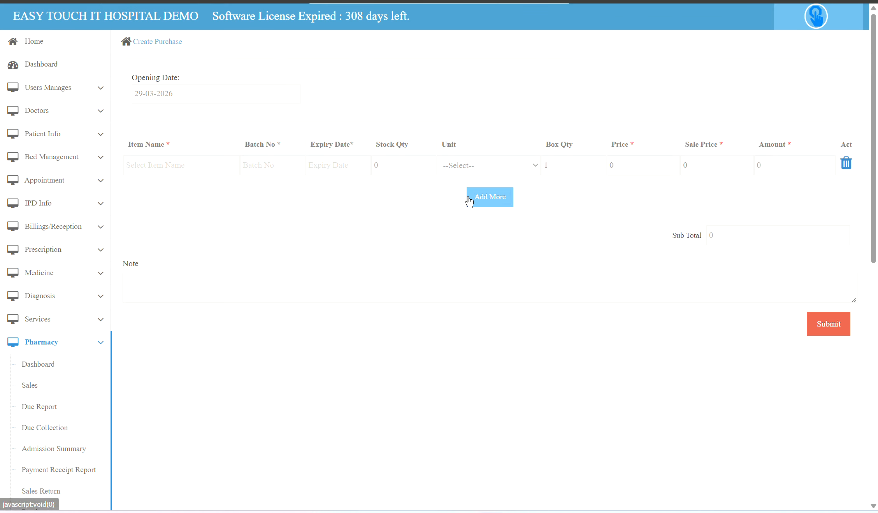
click(186, 173)
scroll(213, 298, down, 7)
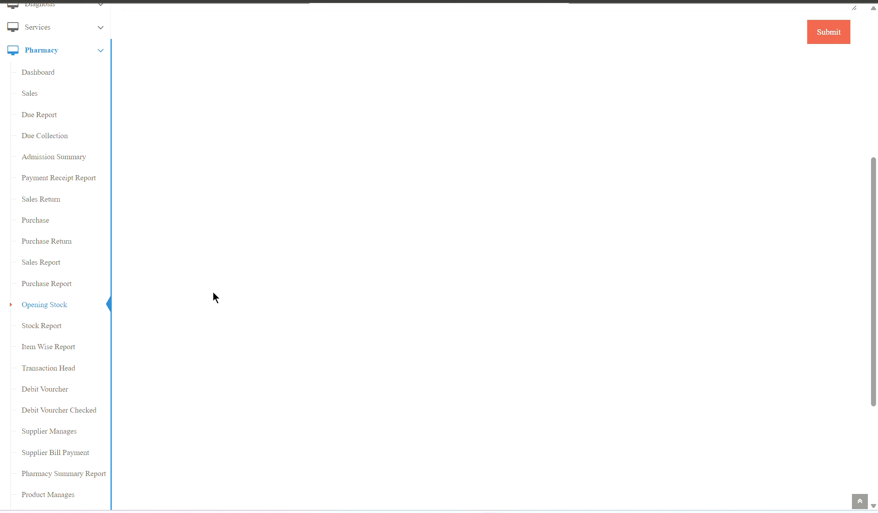
scroll(213, 293, up, 7)
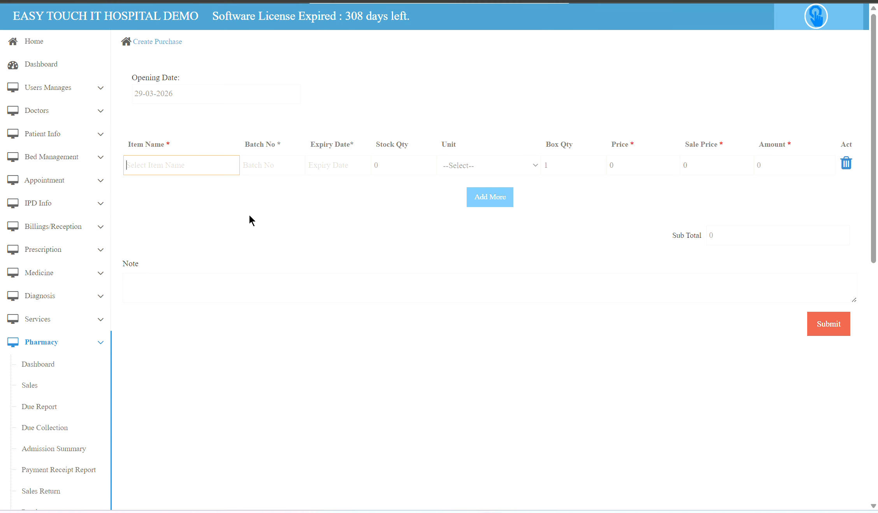
- Open the stock report and examine its expiry type options, batch number filter and item name search
scroll(249, 216, down, 10)
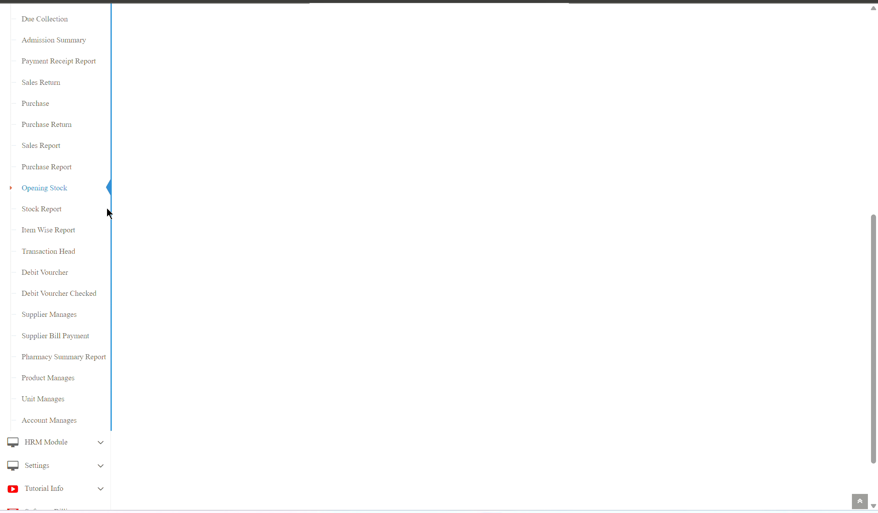
click(75, 211)
click(392, 68)
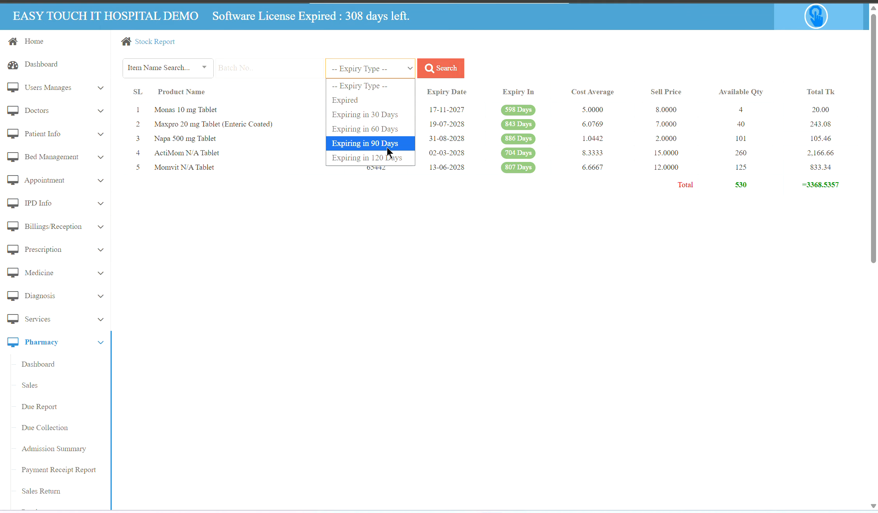
click(288, 65)
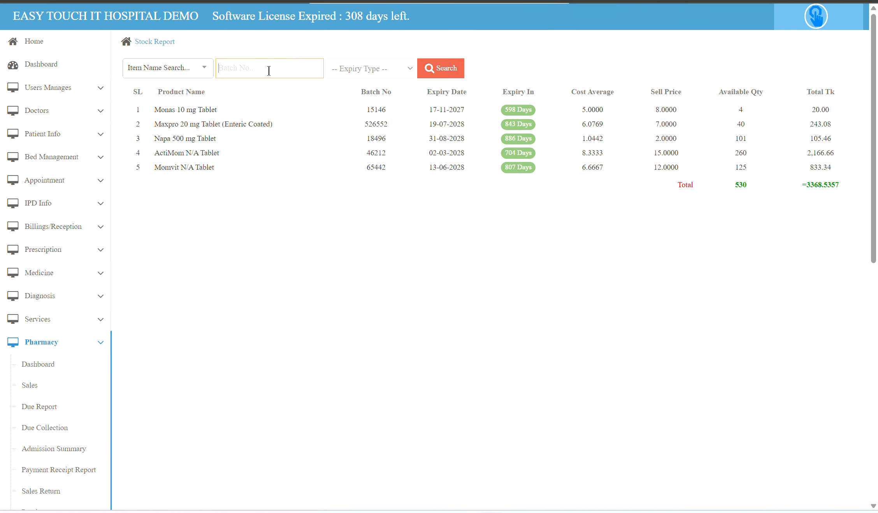
click(173, 72)
click(320, 125)
- Open the item wise report and search it from 29-03-2026 to 29-03-2026
scroll(326, 268, down, 3)
scroll(328, 272, down, 3)
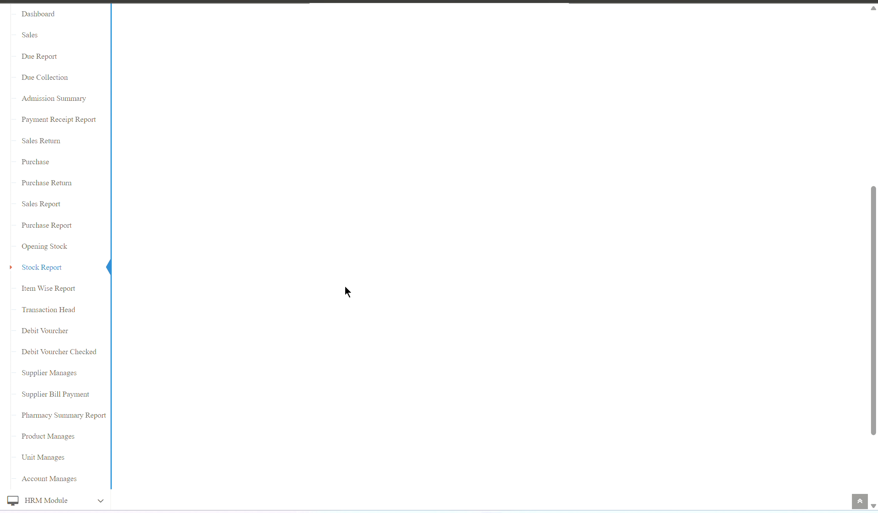
click(53, 296)
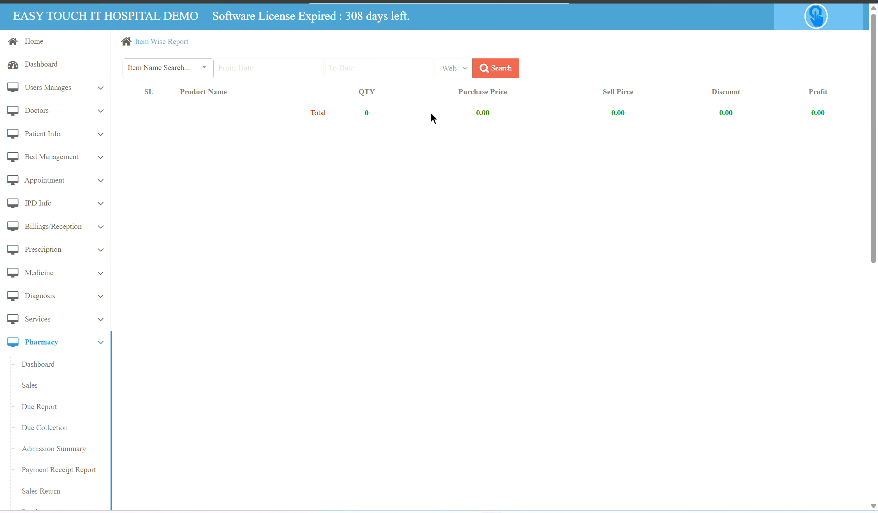
click(279, 67)
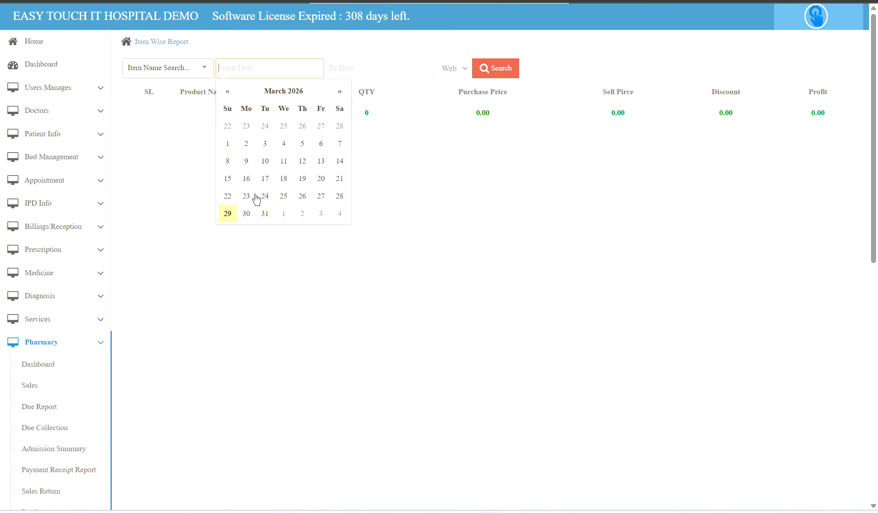
click(233, 216)
click(407, 70)
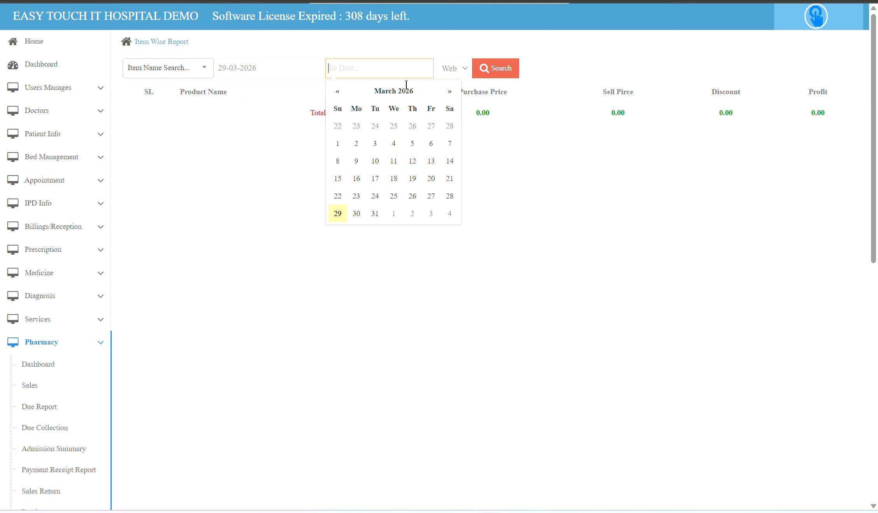
click(344, 222)
click(496, 72)
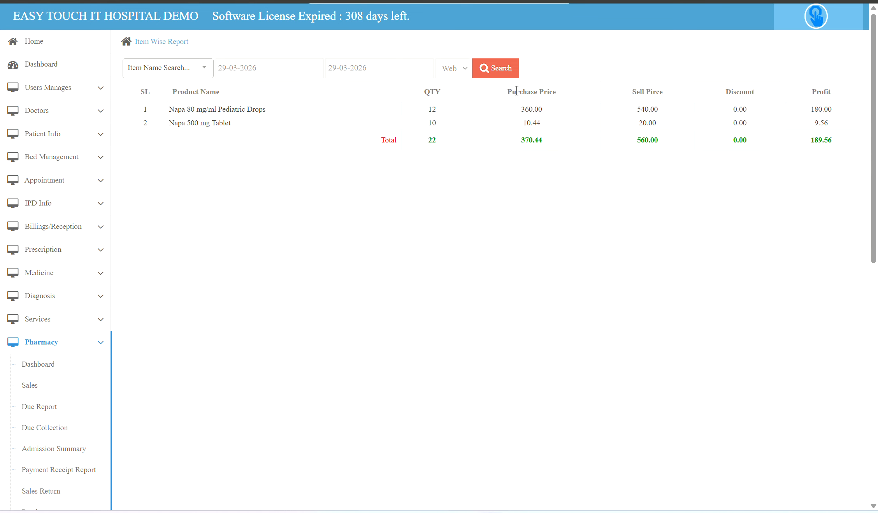
- Examine the discount, sell price, purchase price and profit values of the Napa items in the report
double_click(749, 109)
double_click(672, 109)
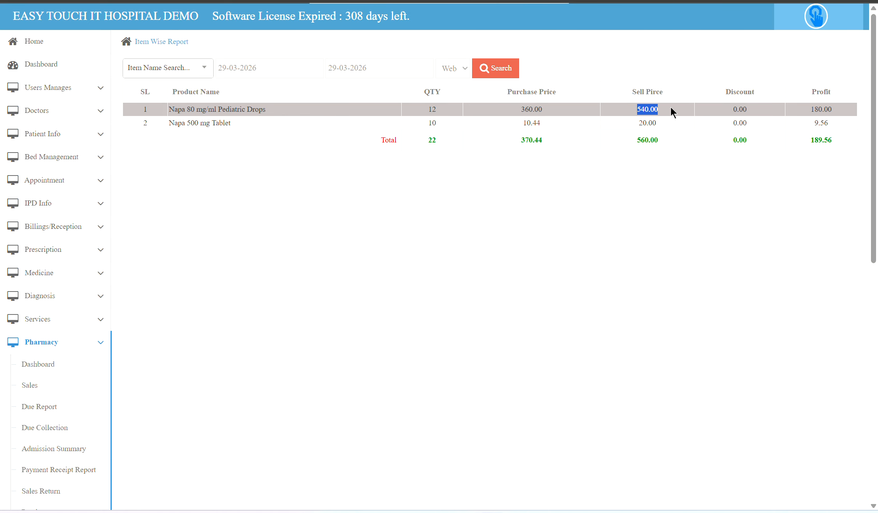
click(660, 126)
double_click(518, 109)
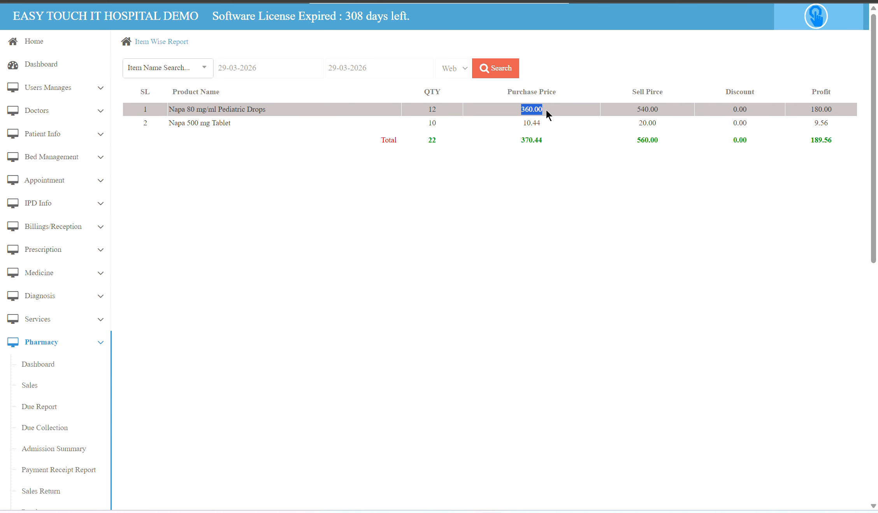
double_click(744, 111)
click(828, 110)
double_click(828, 110)
click(855, 110)
double_click(821, 109)
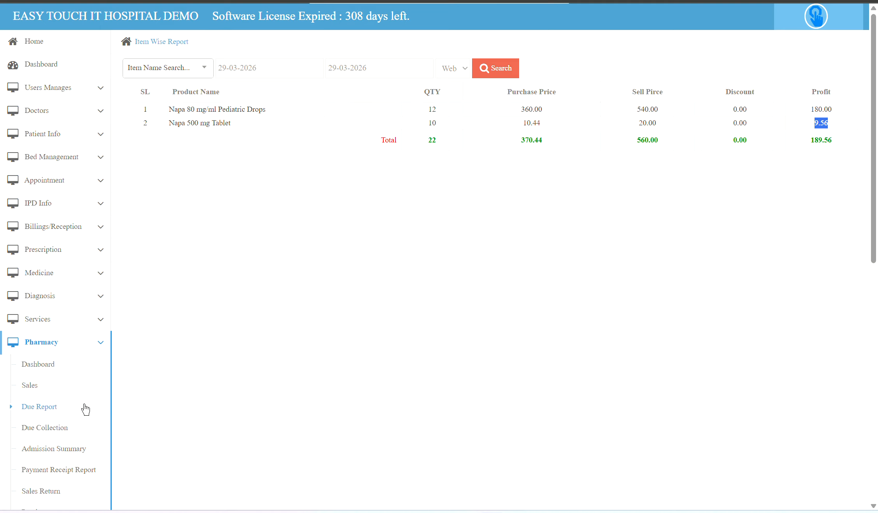
- Change the item wise report's start date to 01-09-2025 and run the search again
click(320, 76)
click(227, 91)
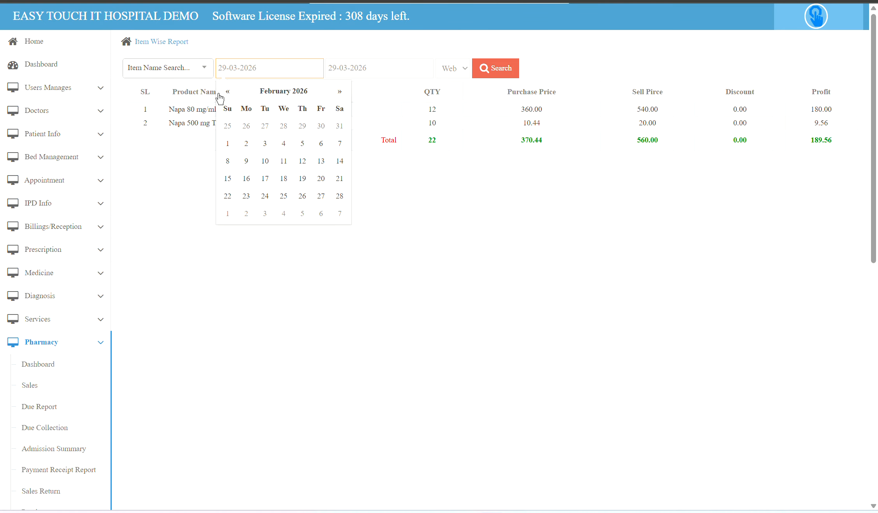
click(227, 91)
click(227, 92)
click(227, 91)
click(228, 91)
click(227, 92)
click(251, 124)
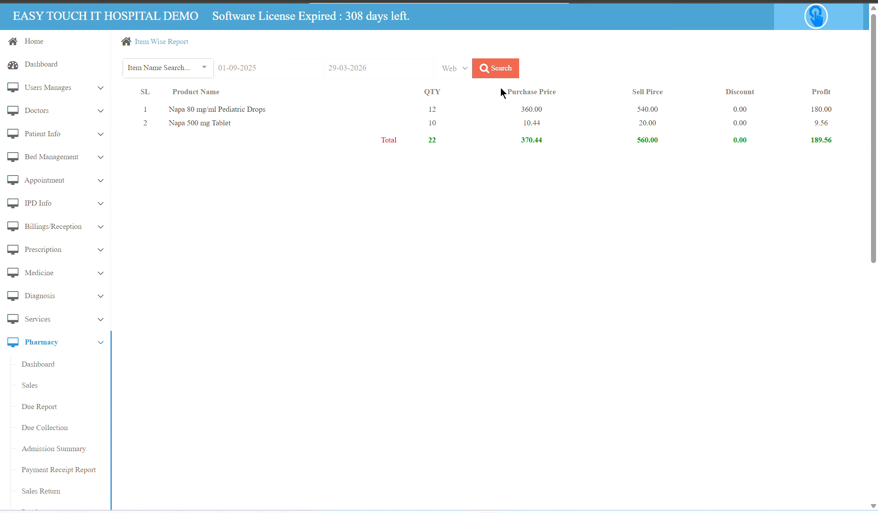
click(496, 70)
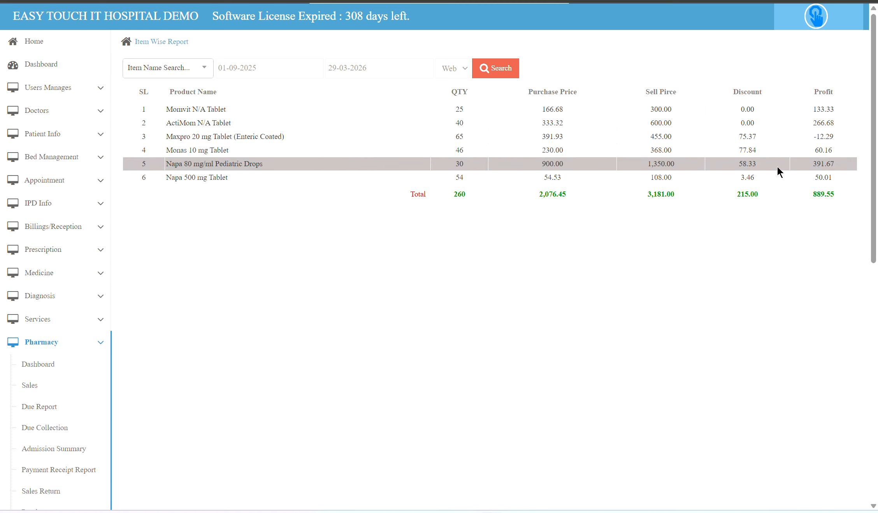
- Compare the discount and profit of Maxpro 20 mg Tablet with the prices, discount and profit of Napa 500 mg Tablet
drag(757, 136, 742, 136)
click(736, 137)
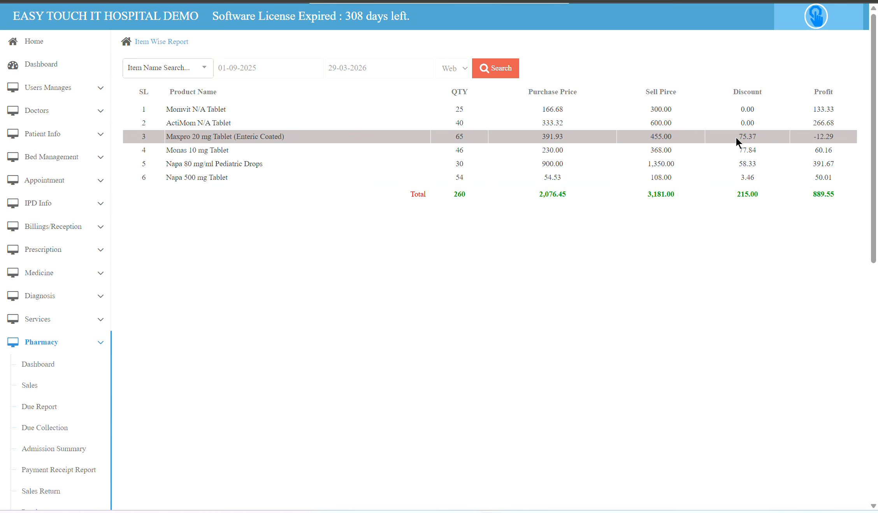
drag(846, 140, 818, 136)
drag(756, 177, 731, 182)
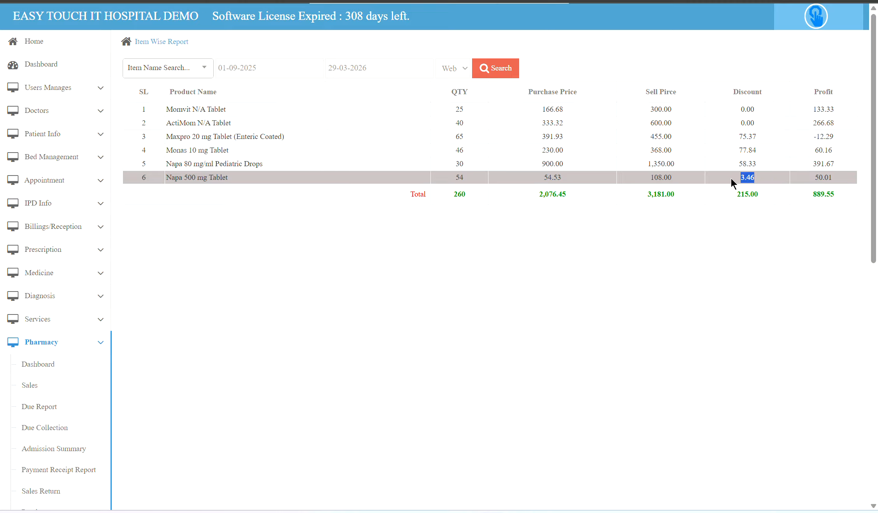
click(808, 181)
click(544, 179)
drag(673, 179, 650, 180)
scroll(662, 240, down, 7)
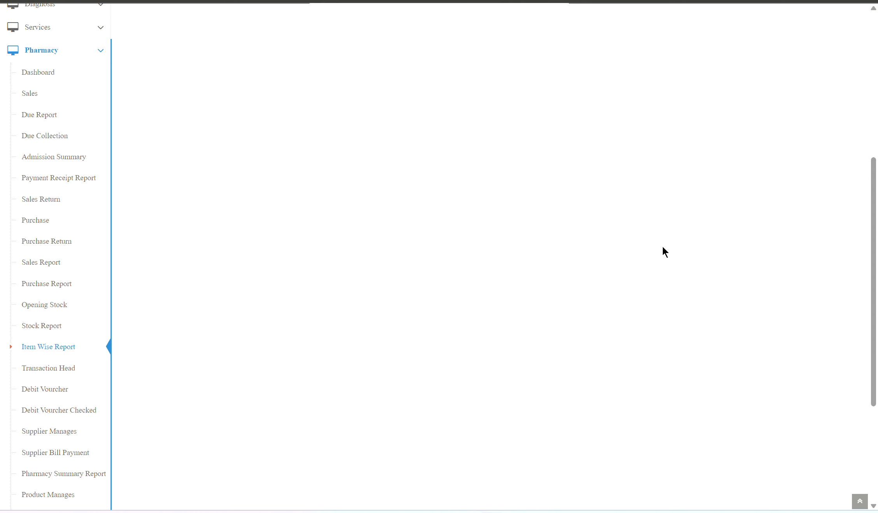
scroll(659, 249, down, 3)
scroll(525, 255, up, 10)
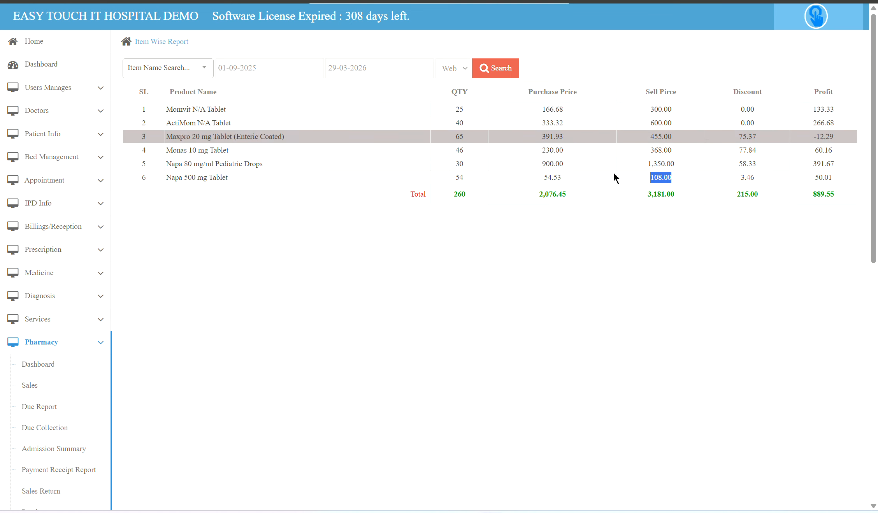
scroll(730, 187, down, 8)
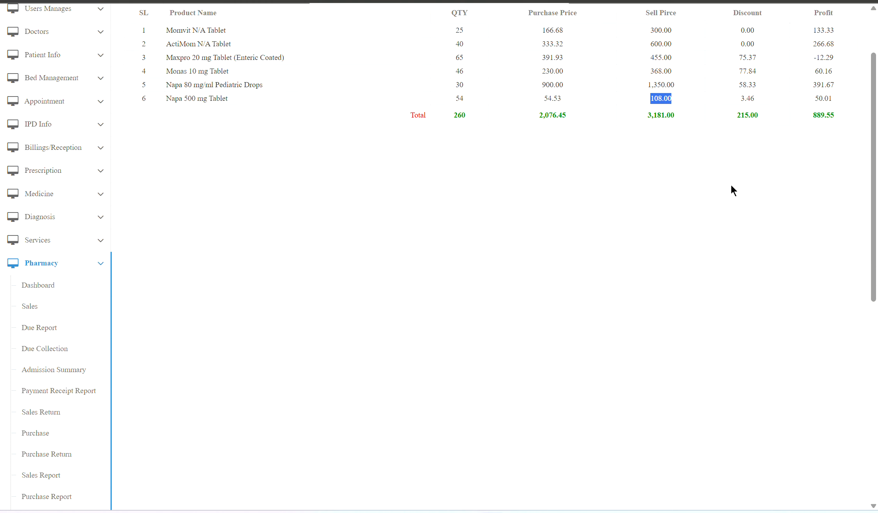
- Open the pharmacy's debit voucher page and bring up the form for adding a new voucher
scroll(700, 224, up, 7)
scroll(700, 224, up, 1)
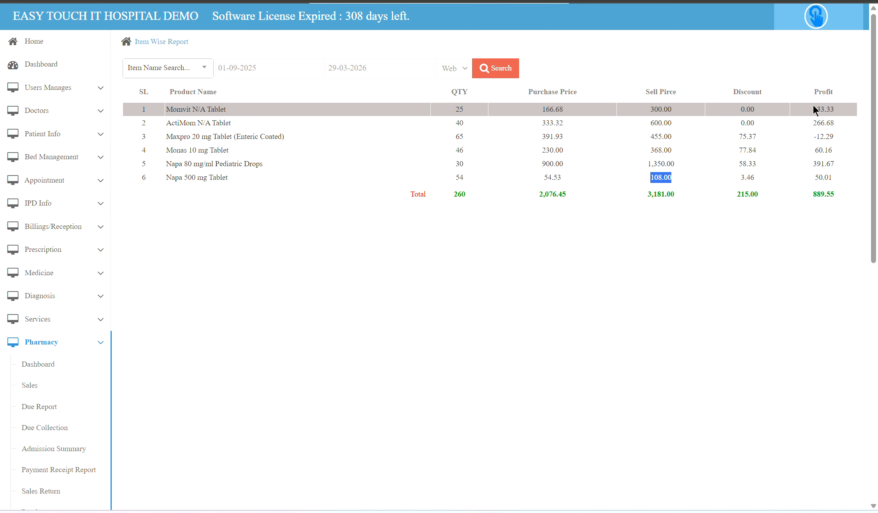
scroll(345, 284, down, 9)
scroll(344, 281, up, 3)
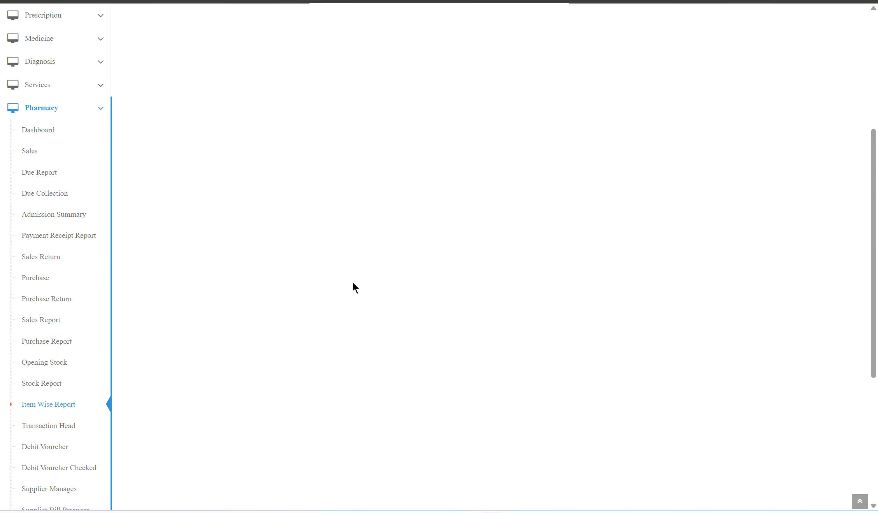
scroll(353, 286, down, 6)
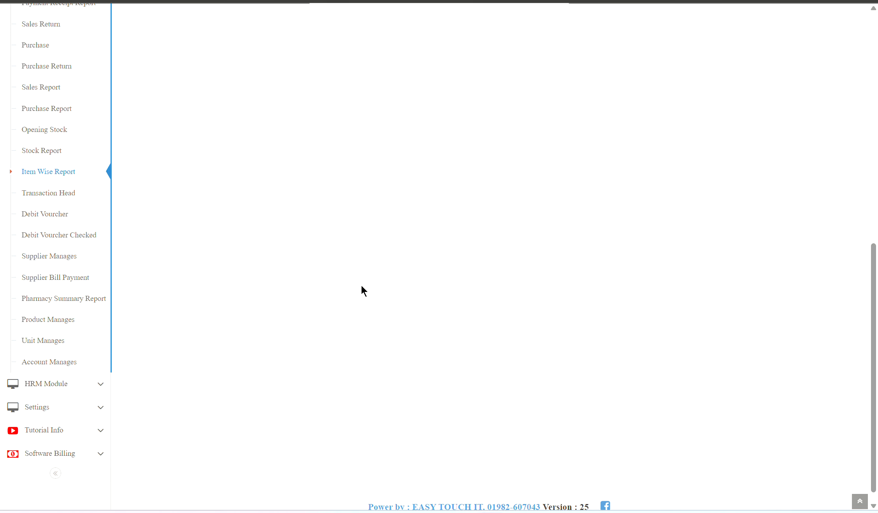
click(78, 220)
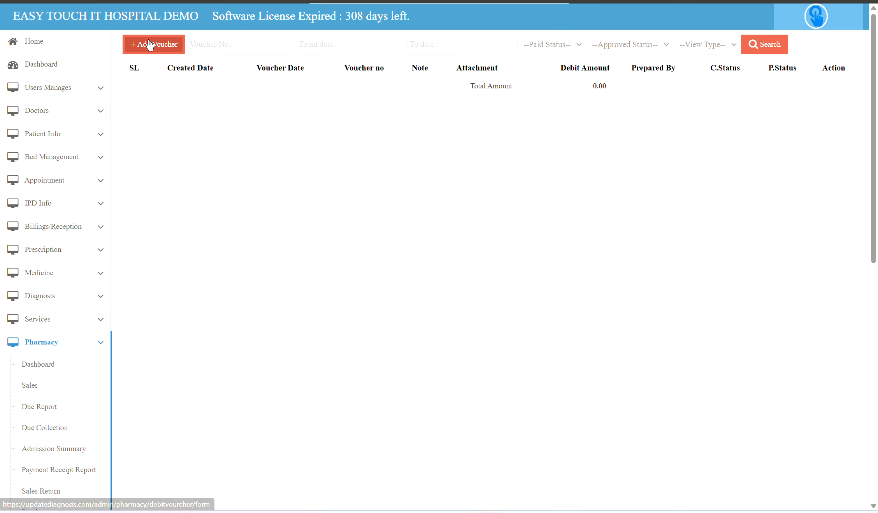
click(151, 43)
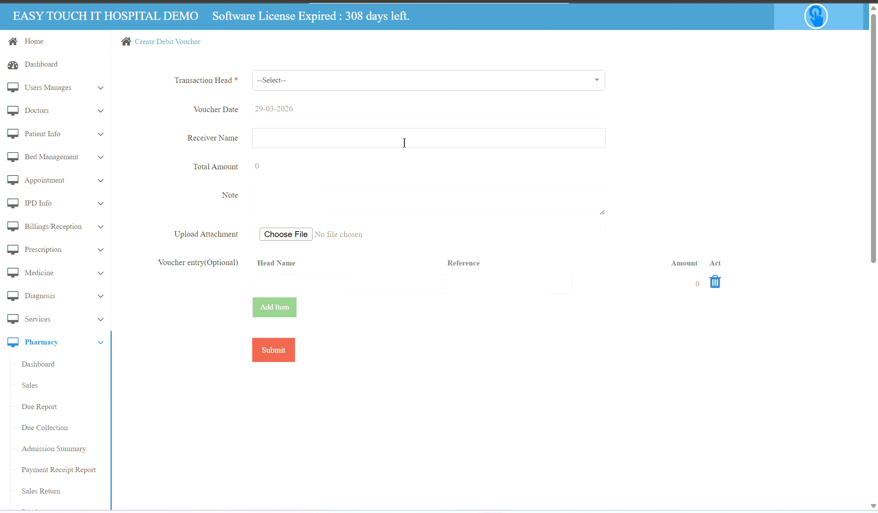
- Open the supplier bill payment page and bring up the form for adding a supplier payment
scroll(493, 219, down, 12)
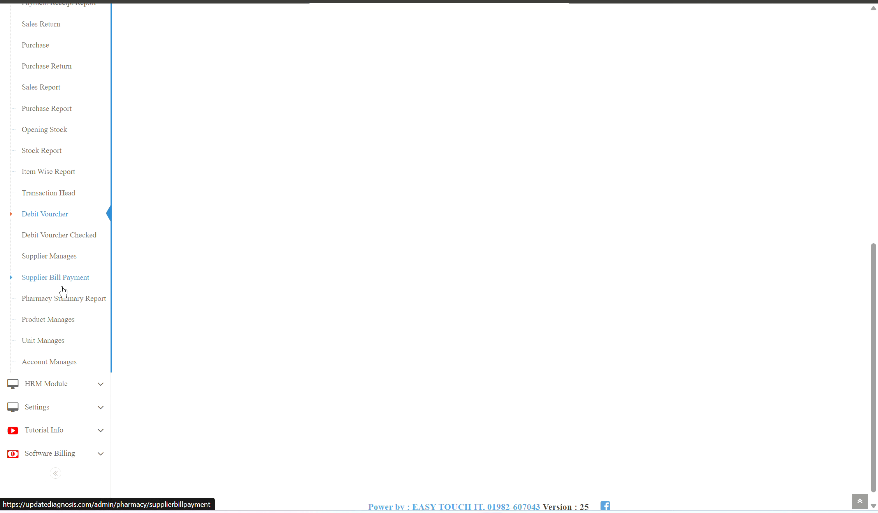
click(47, 284)
click(534, 70)
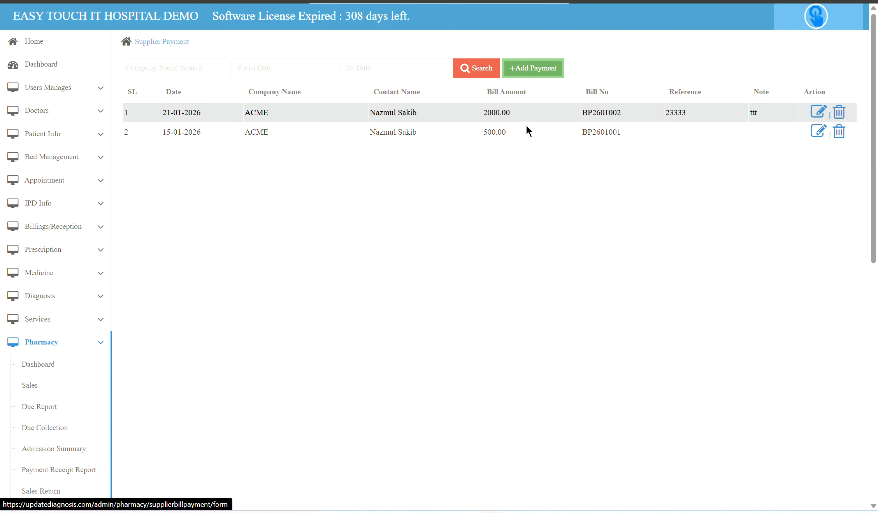
- Select ACME as the supplier and Cash as the payment type on the payment form, and go to the bill amount
click(303, 99)
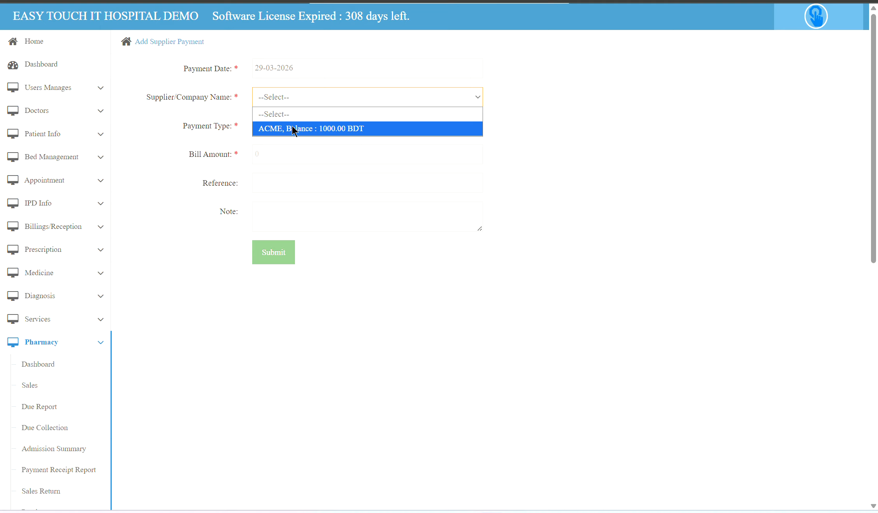
click(293, 128)
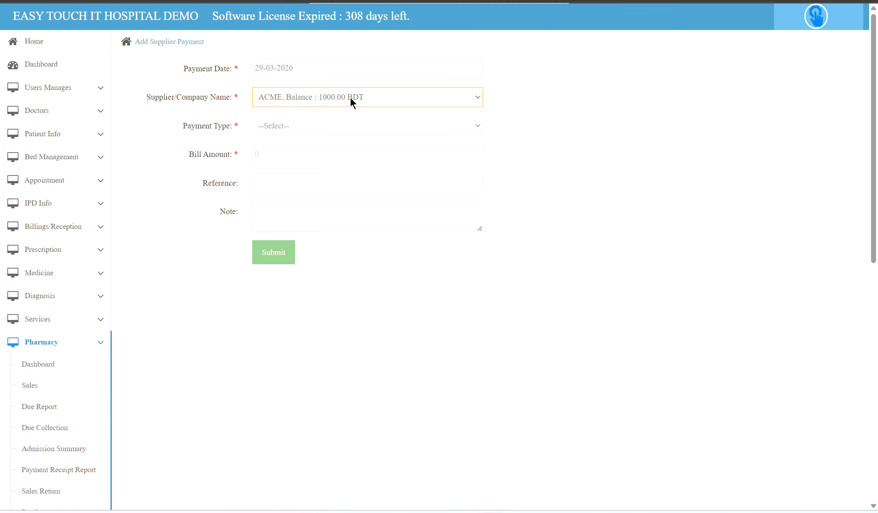
click(313, 121)
click(306, 161)
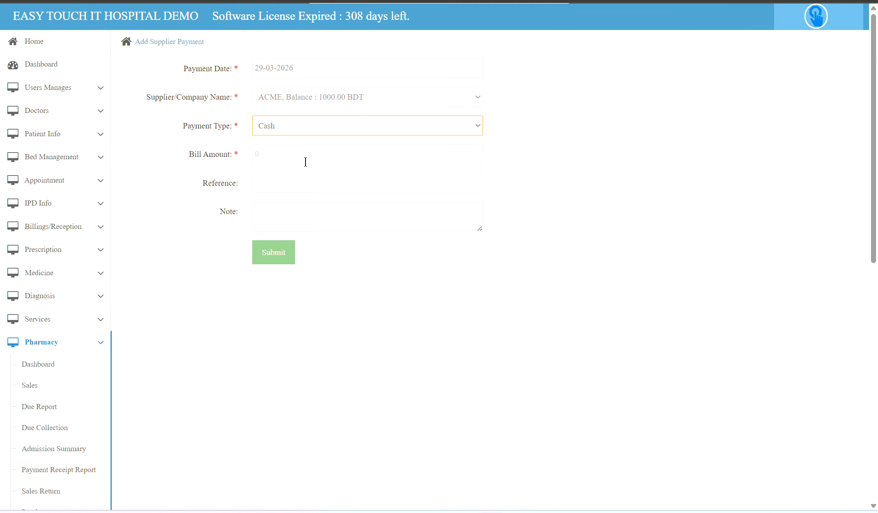
click(294, 152)
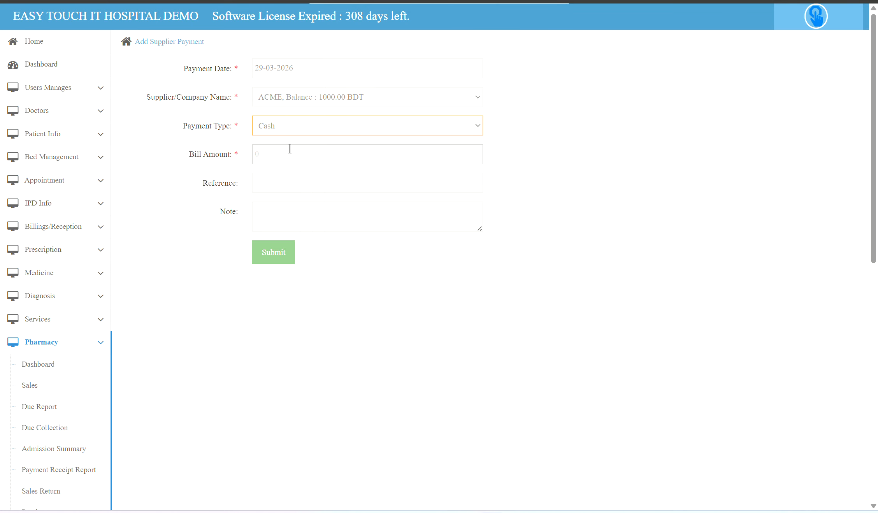
- Open the pharmacy summary report and generate it as a PDF for 01-03-2026 to 29-03-2026
scroll(151, 256, down, 5)
scroll(151, 255, down, 4)
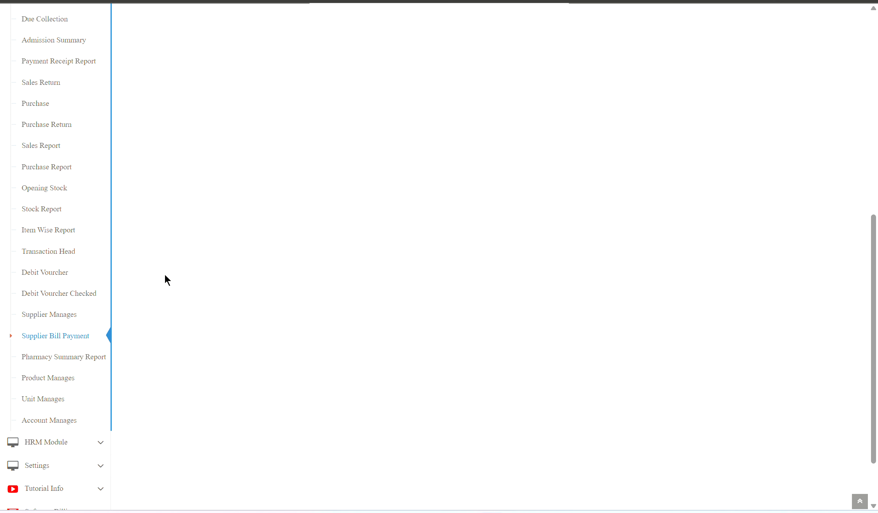
click(93, 355)
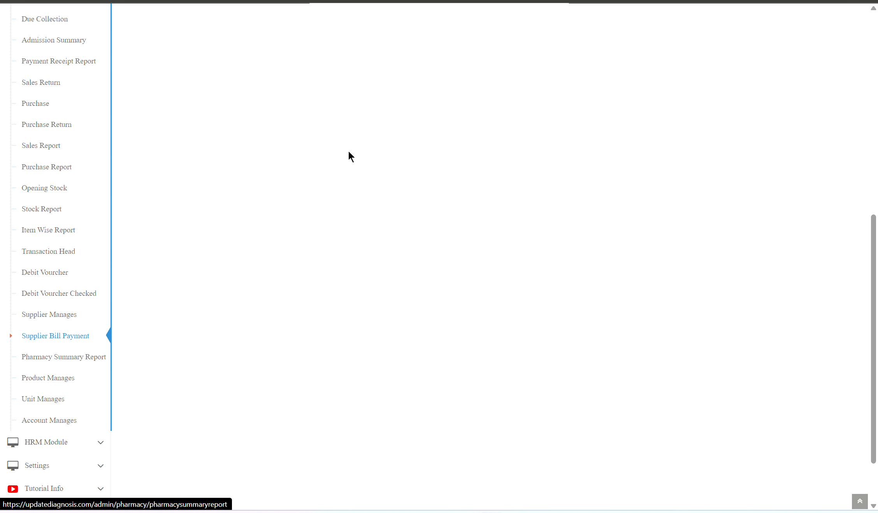
click(299, 68)
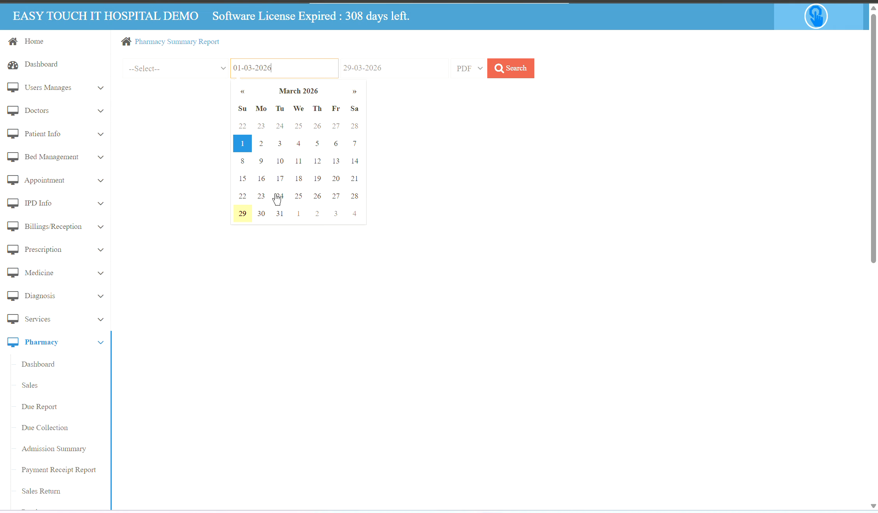
click(240, 147)
click(510, 68)
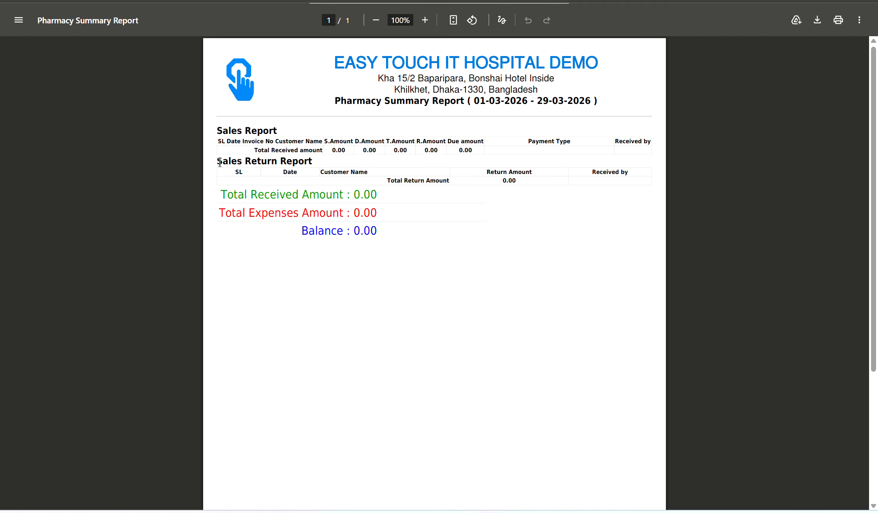
- Examine the sales return section, total received amount and total expenses amount in the summary PDF, and close it
drag(219, 162, 327, 163)
drag(222, 191, 362, 203)
drag(220, 210, 350, 213)
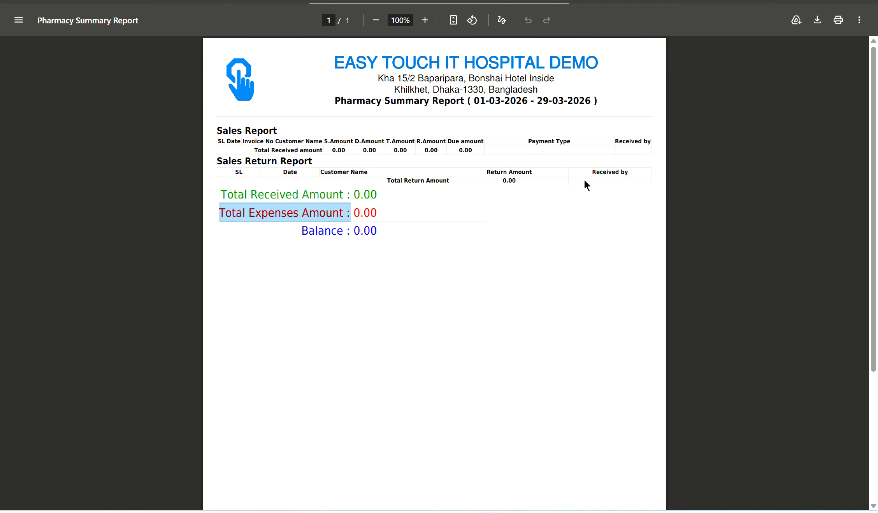
key(ctrl+w)
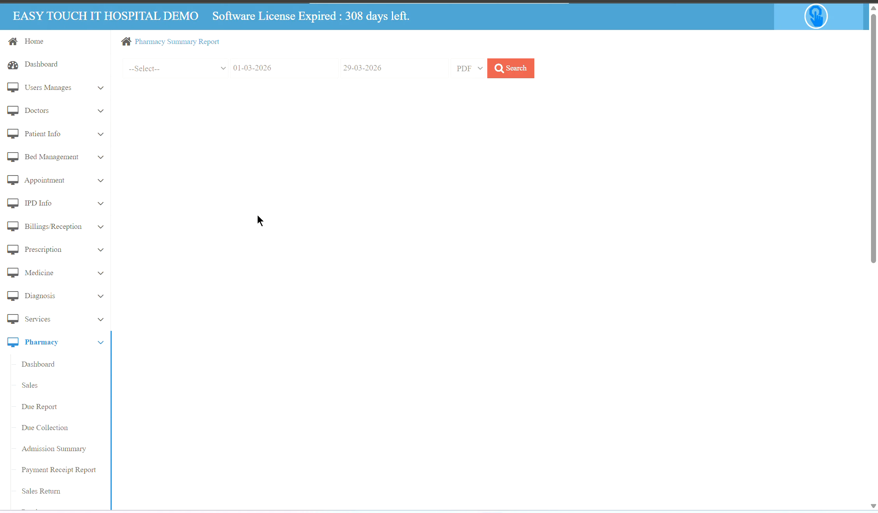
- Open the pharmacy's product management page and look through its list of medicines and surgical items
scroll(313, 265, down, 10)
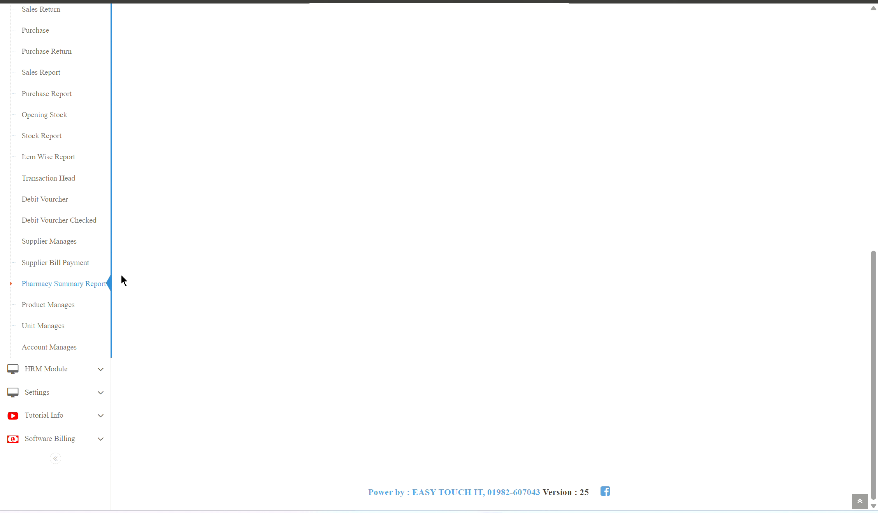
click(62, 305)
scroll(748, 295, down, 15)
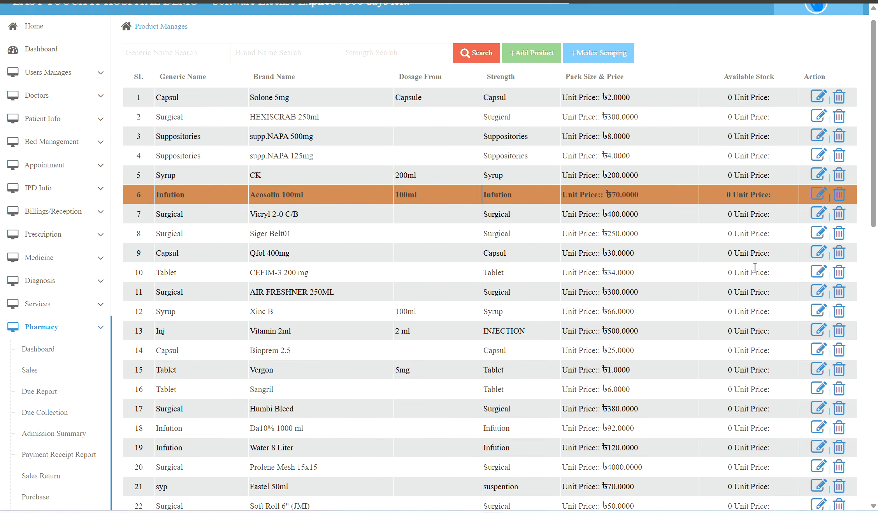
- Open the unit management page and look through the list of pharmacy units
scroll(505, 292, up, 6)
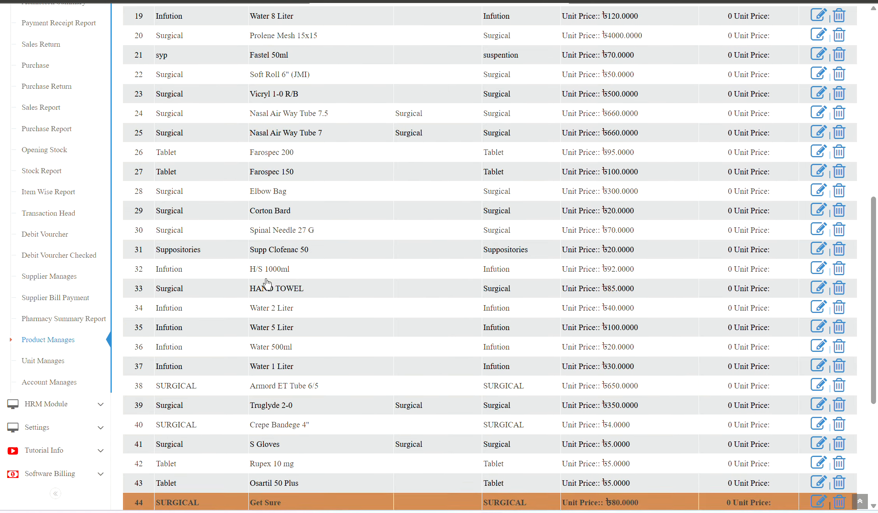
click(54, 362)
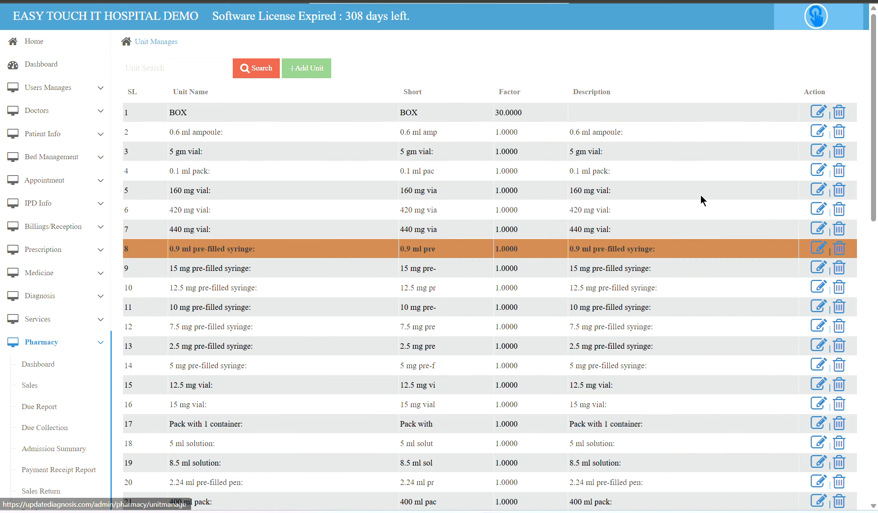
scroll(295, 156, down, 6)
scroll(306, 186, down, 11)
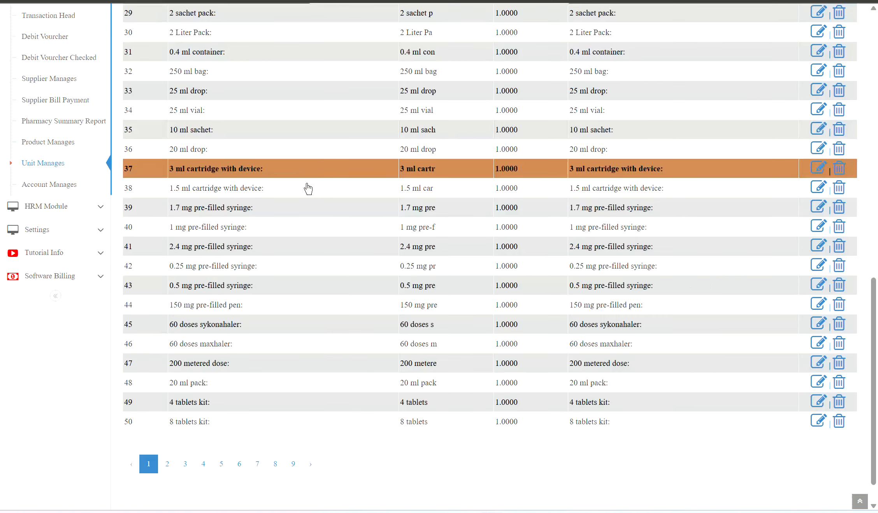
- View the pharmacy's account management page and return to the pharmacy dashboard
scroll(307, 190, up, 6)
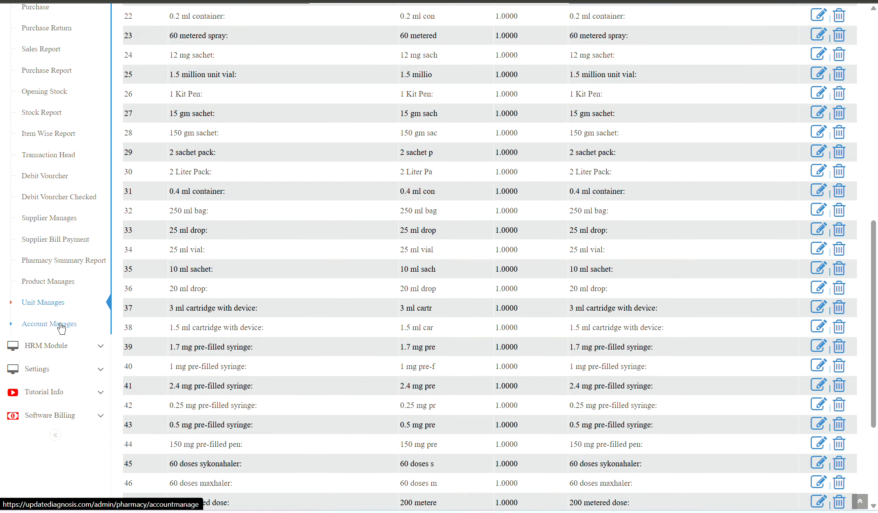
click(74, 323)
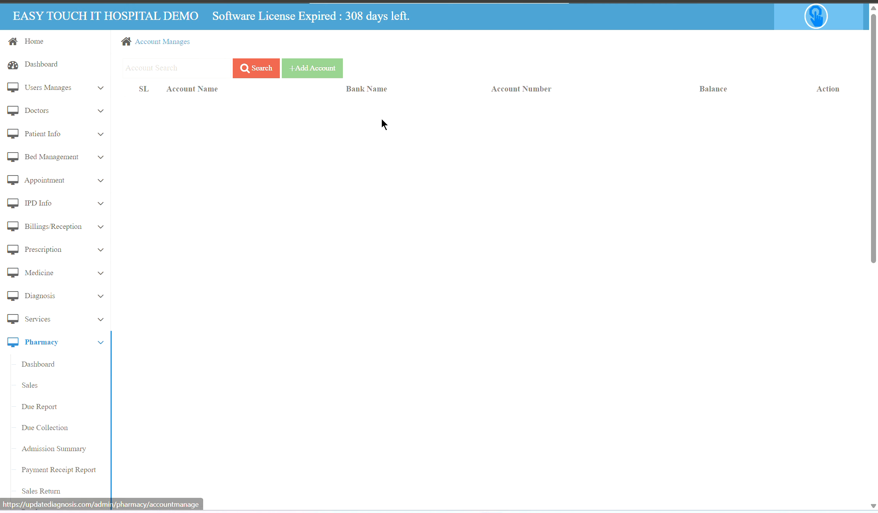
click(51, 365)
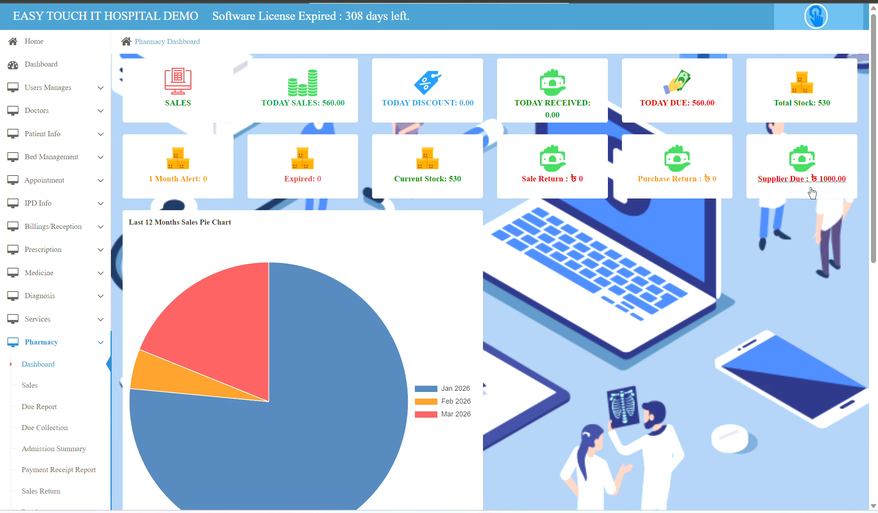